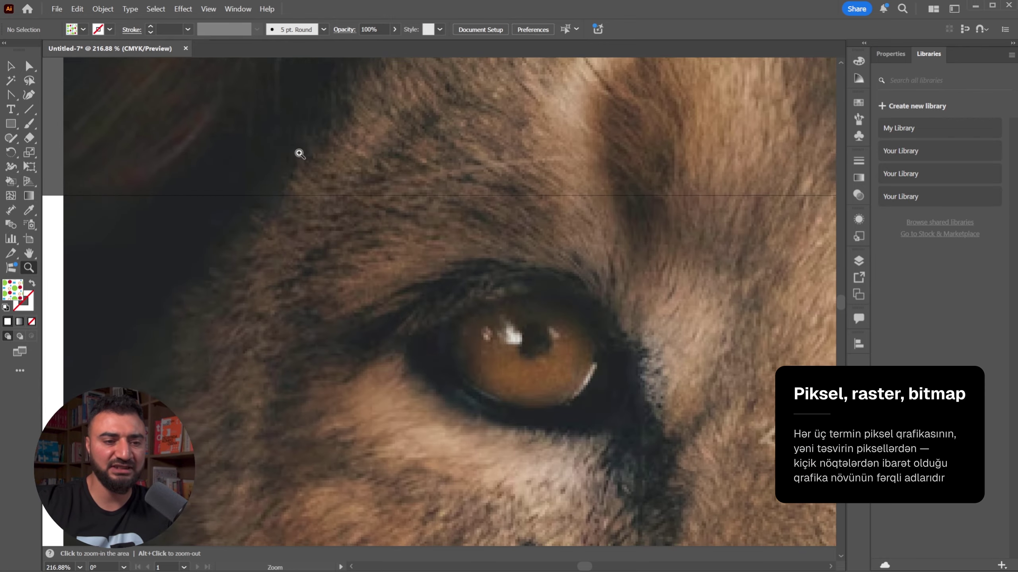
Examine the individual pixels of the lion photo at high magnification and return to a view of the whole image
left_click(297, 153)
left_click(474, 171)
left_click(408, 171)
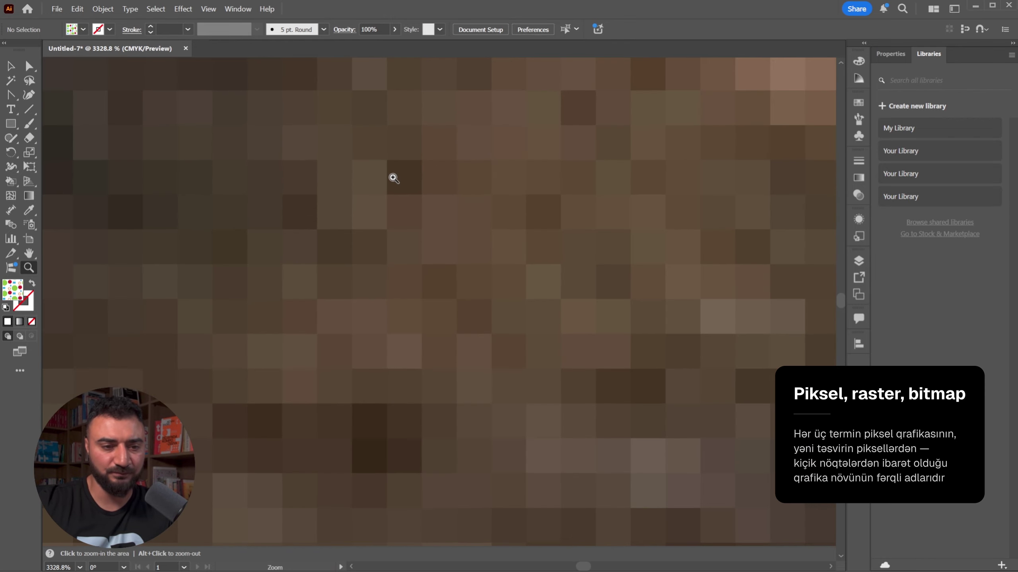
left_click_drag(391, 175, 493, 177)
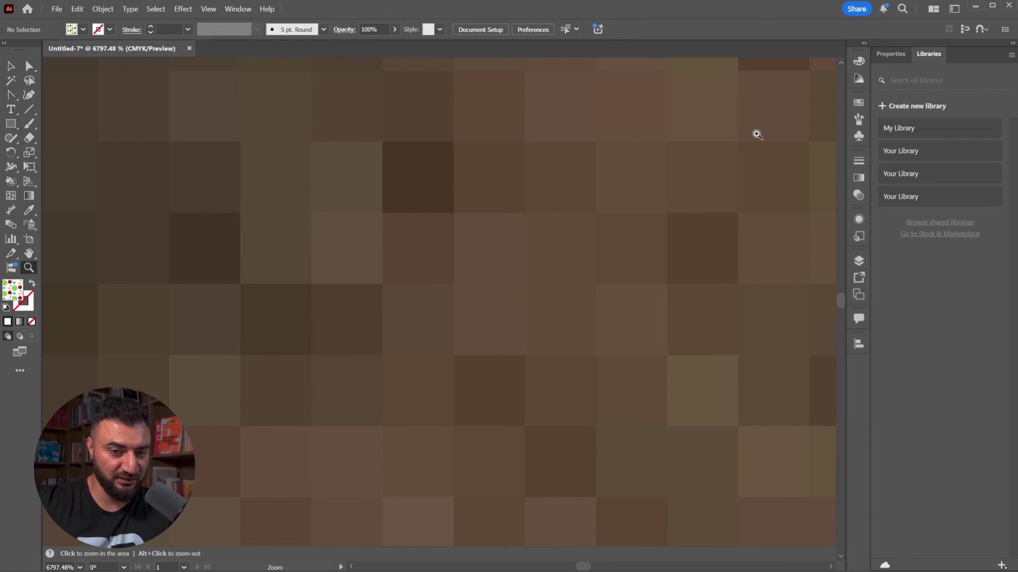
left_click_drag(757, 132, 552, 143)
left_click_drag(693, 143, 645, 132)
key("space")
left_click_drag(766, 122, 400, 171)
left_click_drag(578, 174, 503, 167)
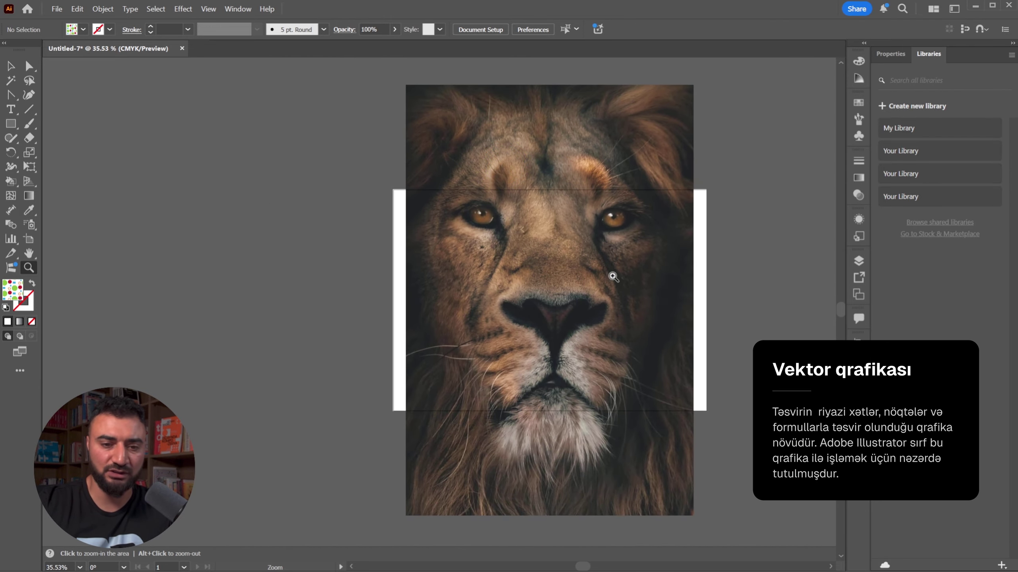
Resize Artboard 1 to fit the bounds of the lion photo, 273.05 by 409.222 mm
key("v")
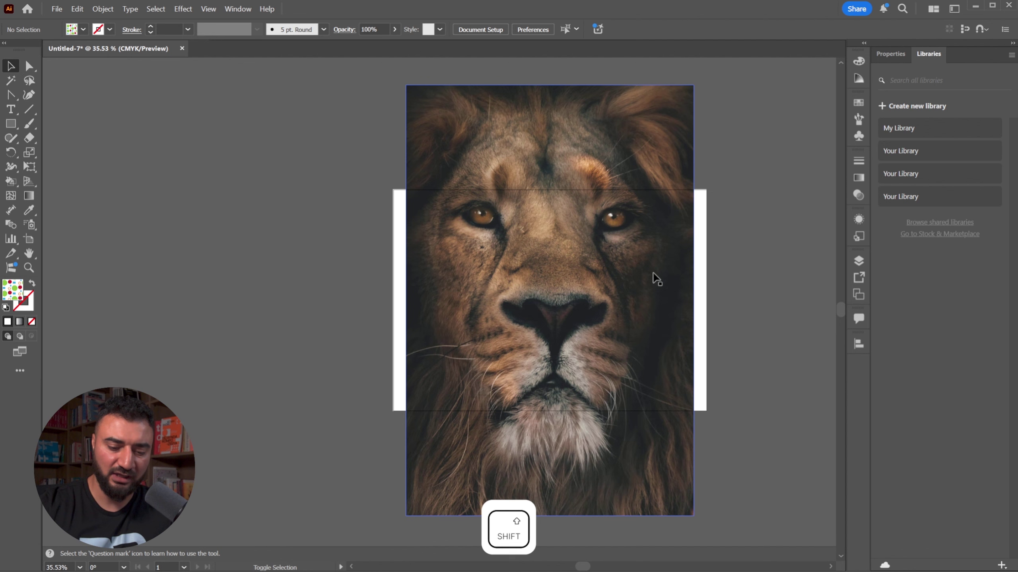
key("shift+o")
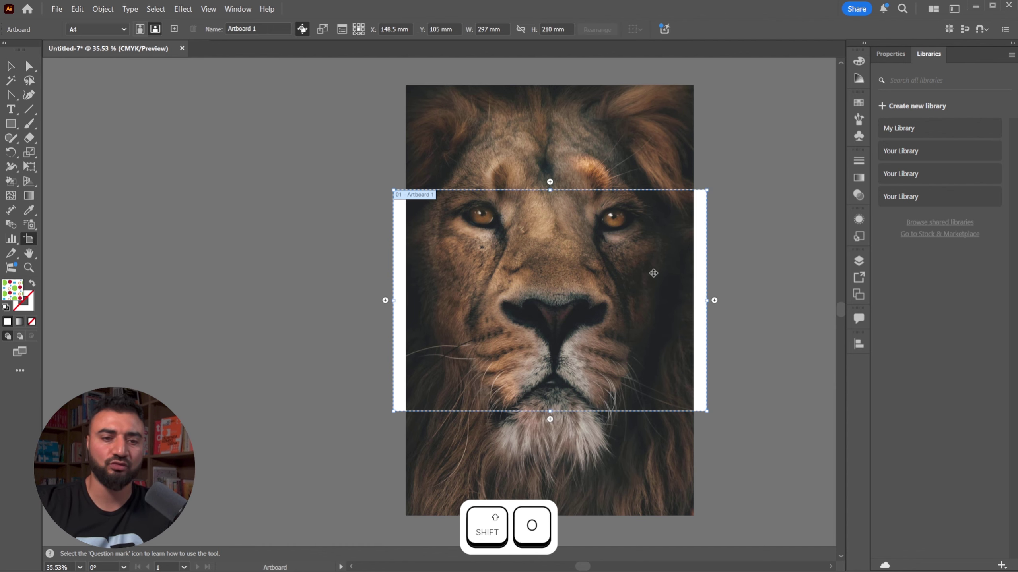
key("ctrl+z")
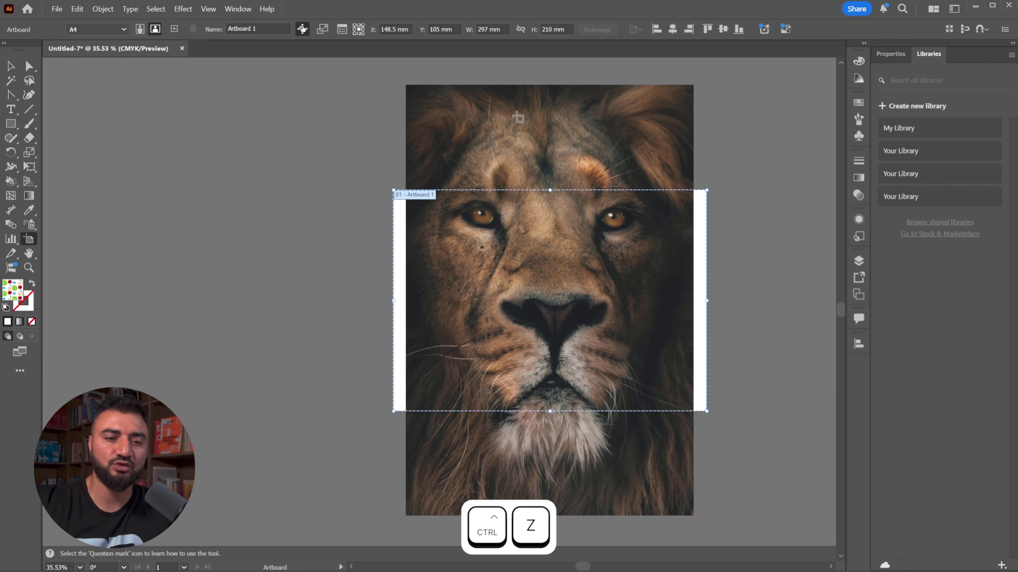
left_click(518, 117)
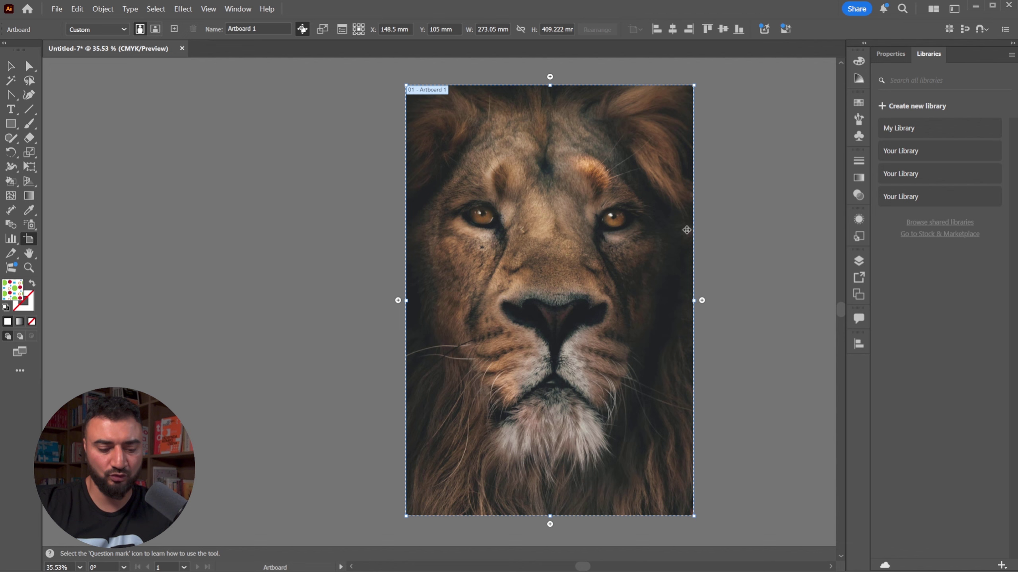
Select the embedded lion photo and run Image Trace on it with the 3 Colors preset
key("v")
left_click(496, 116)
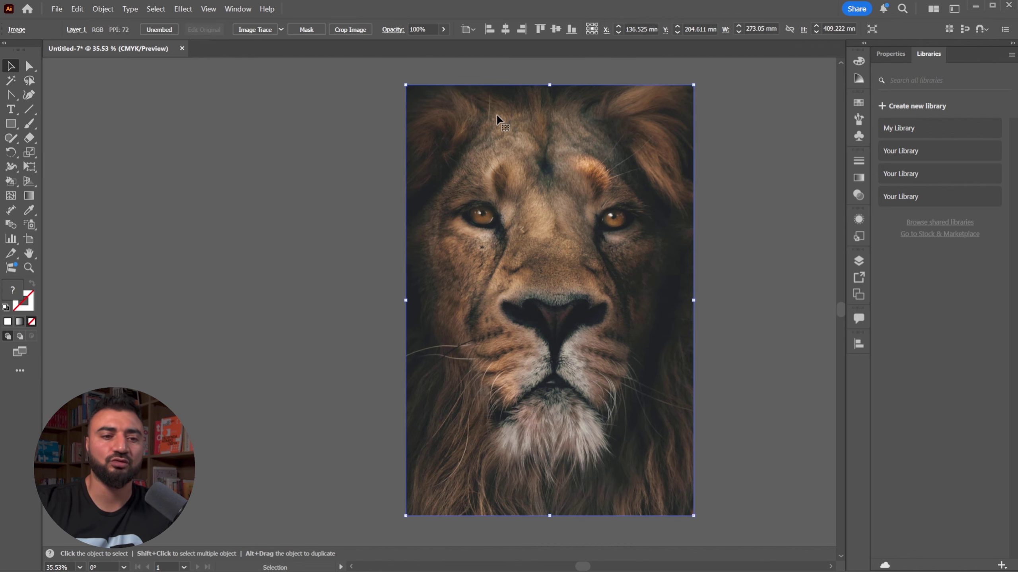
left_click_drag(496, 113, 591, 152)
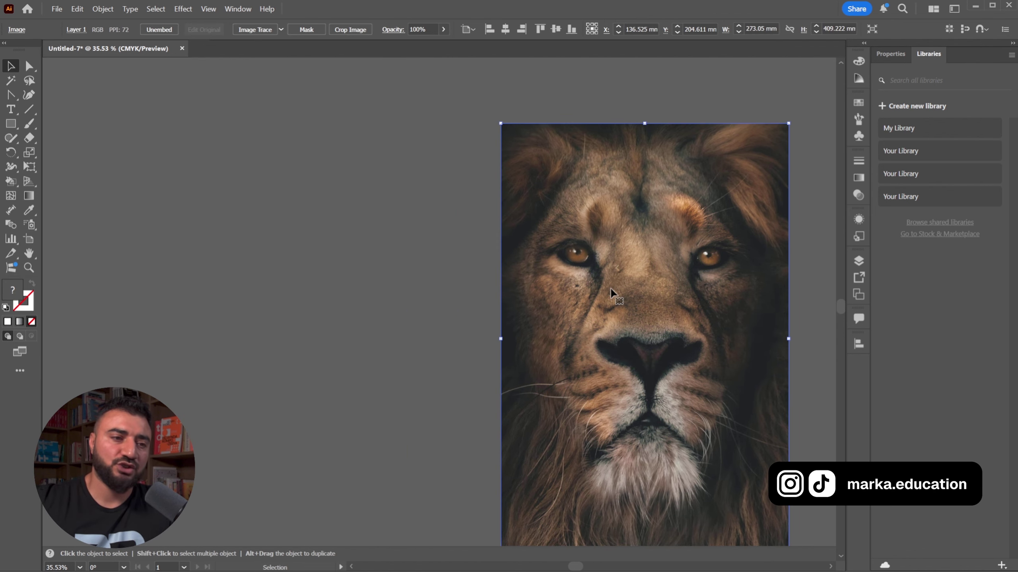
left_click(576, 110)
left_click(572, 180)
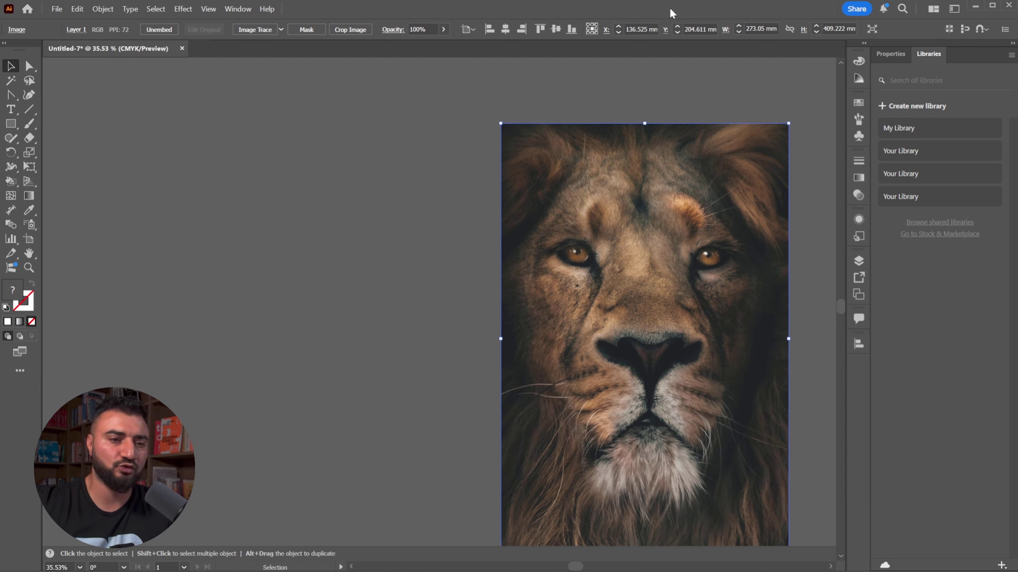
left_click(246, 32)
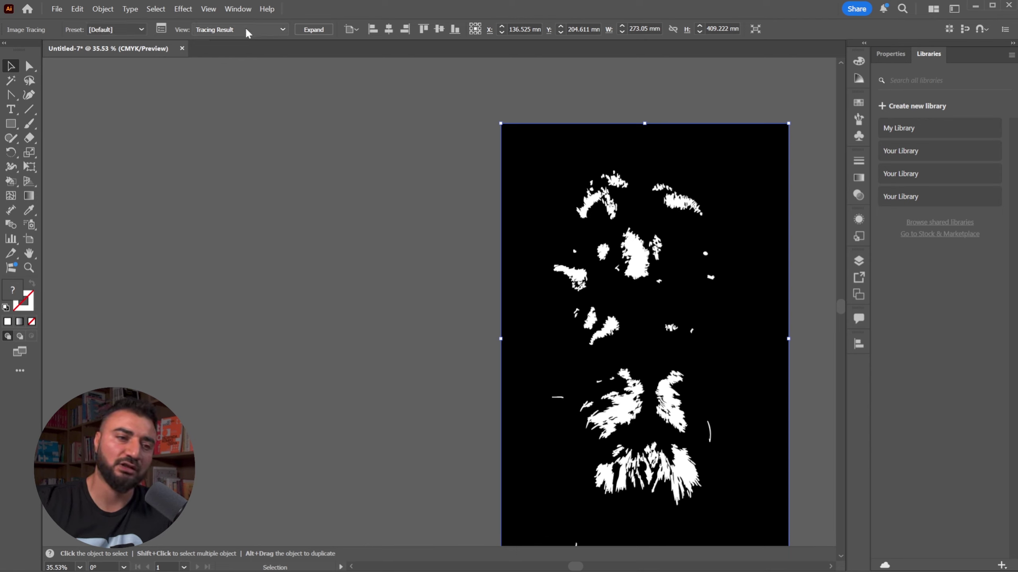
left_click(140, 29)
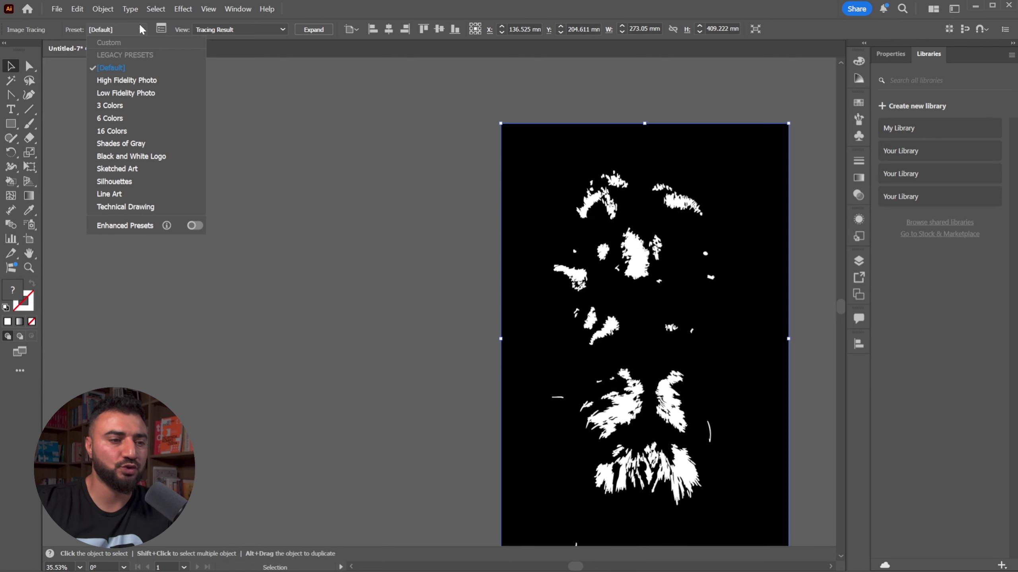
left_click(124, 105)
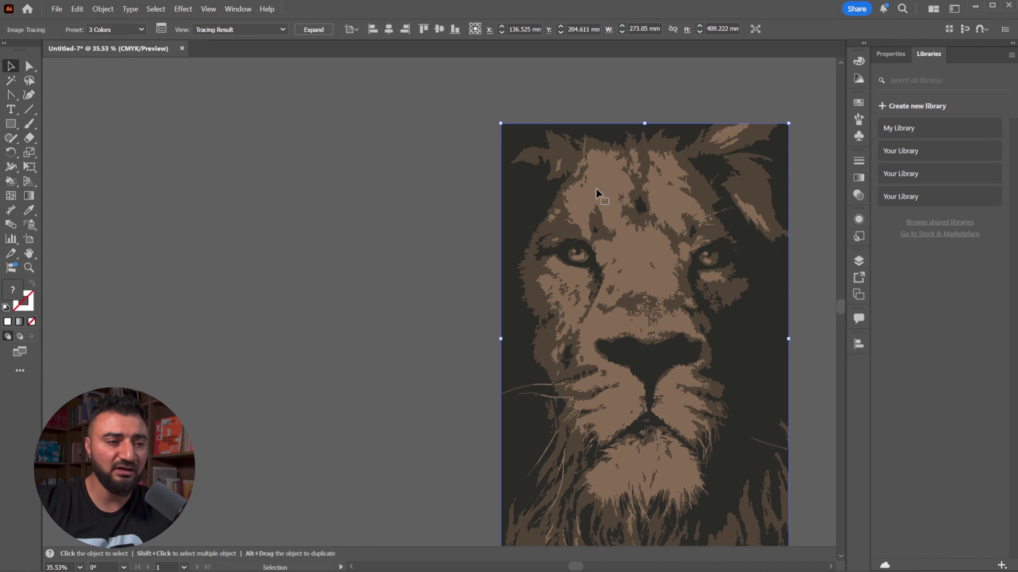
Open the full Image Trace settings, apply the 6 Colors preset, and inspect the traced colour shapes on the lion's forehead
left_click(162, 29)
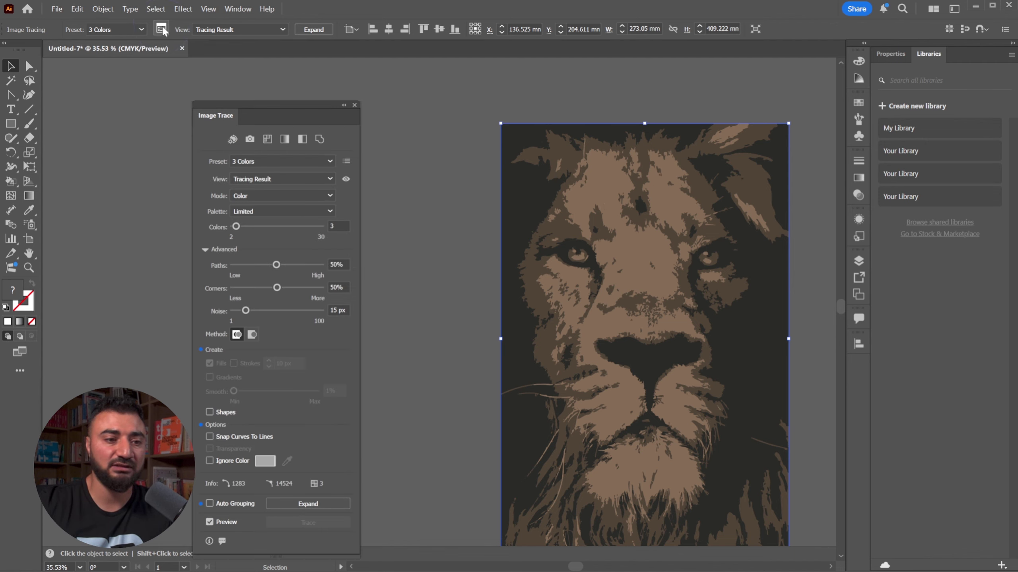
left_click_drag(288, 103, 303, 77)
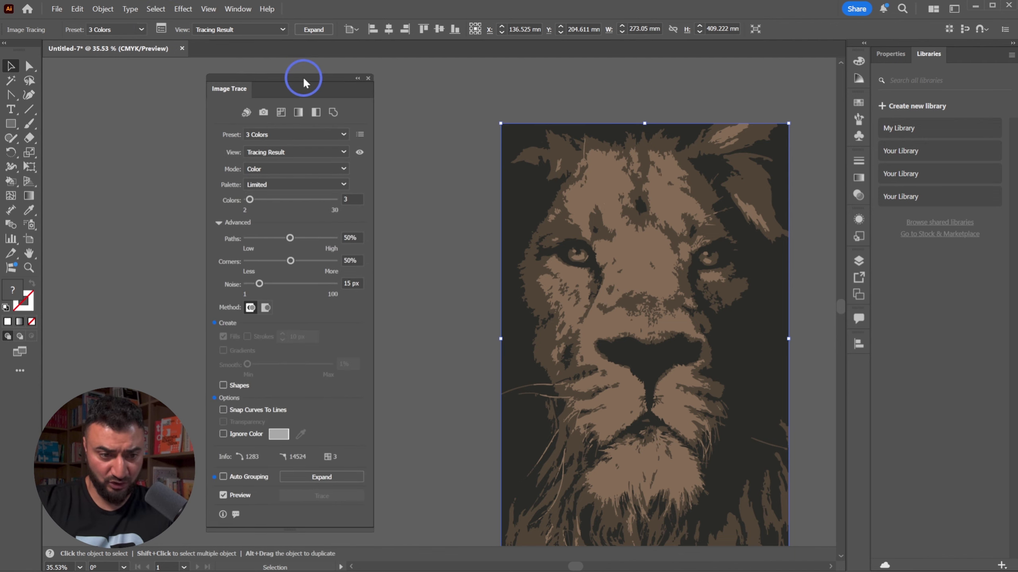
left_click(295, 135)
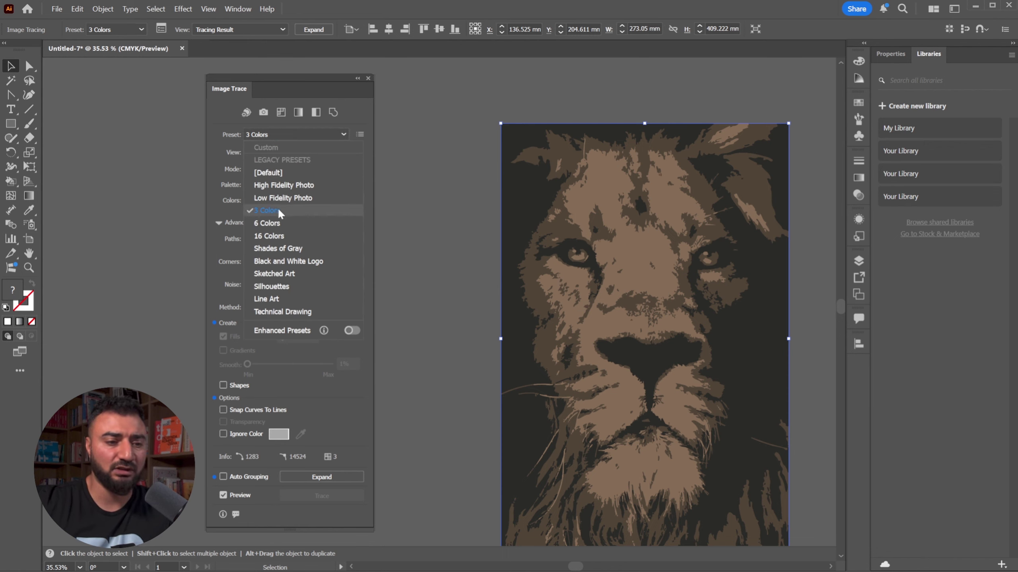
left_click(277, 224)
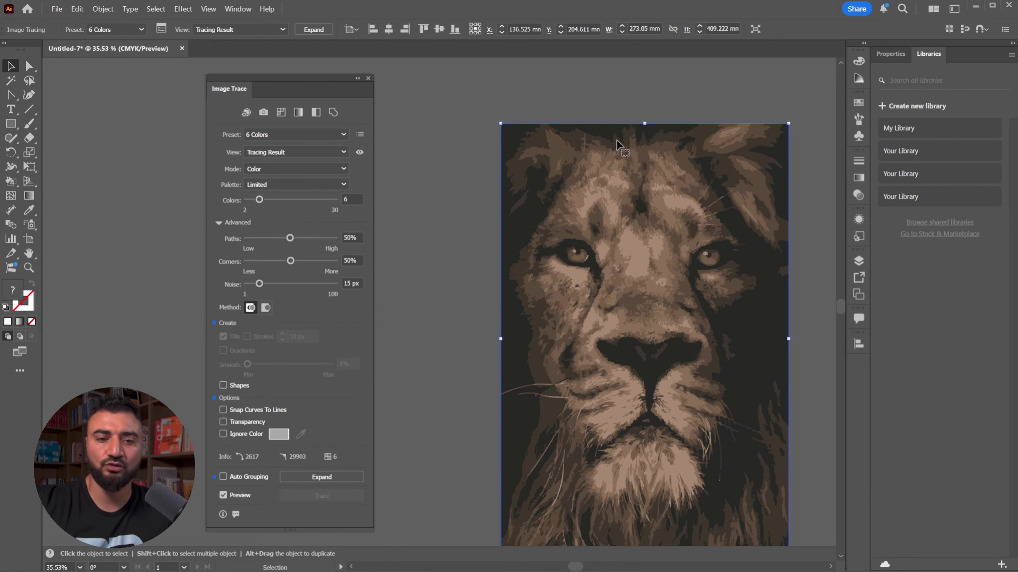
key("z")
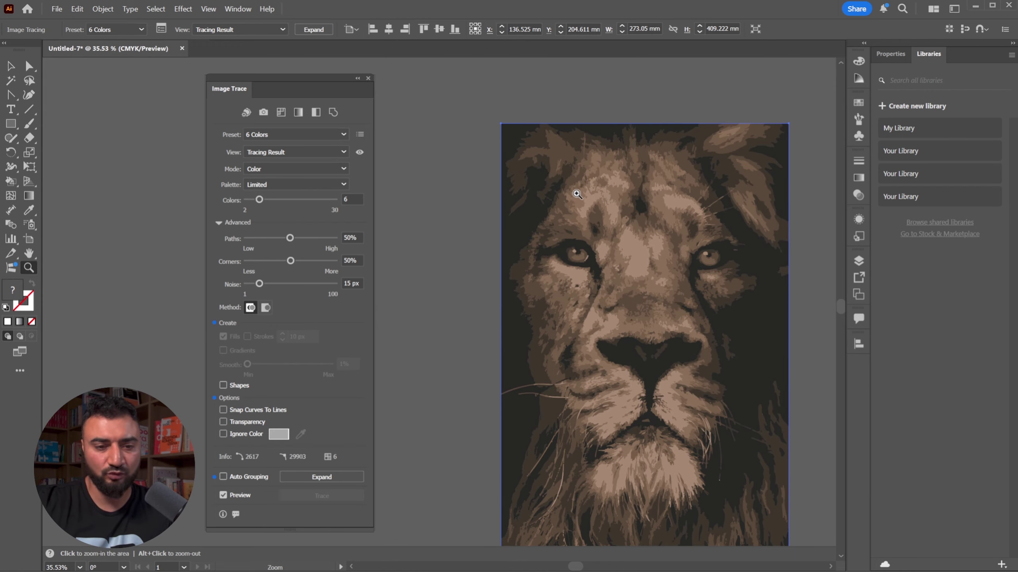
left_click_drag(598, 188, 637, 226)
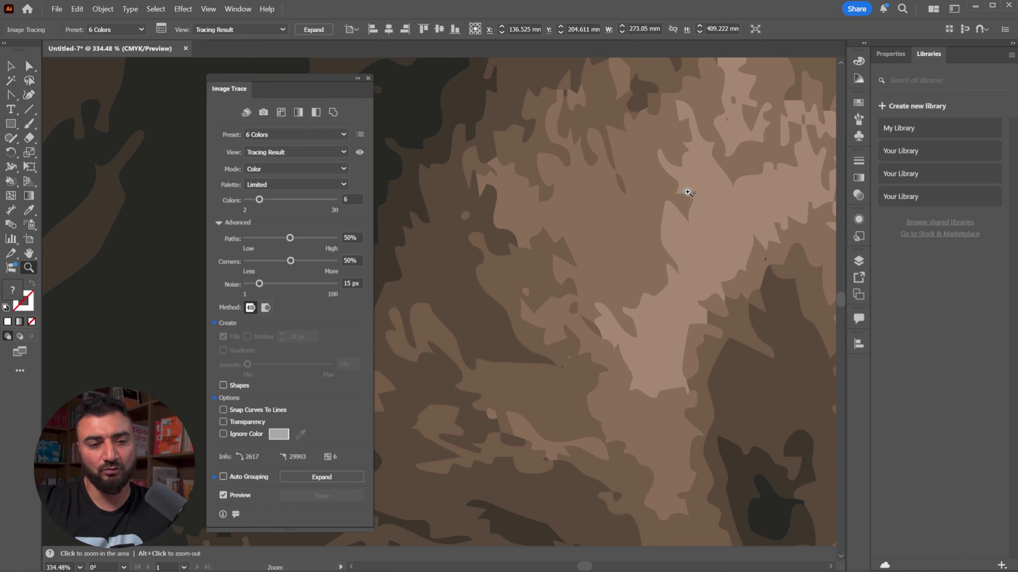
left_click_drag(767, 168, 638, 177)
left_click_drag(754, 246, 589, 183)
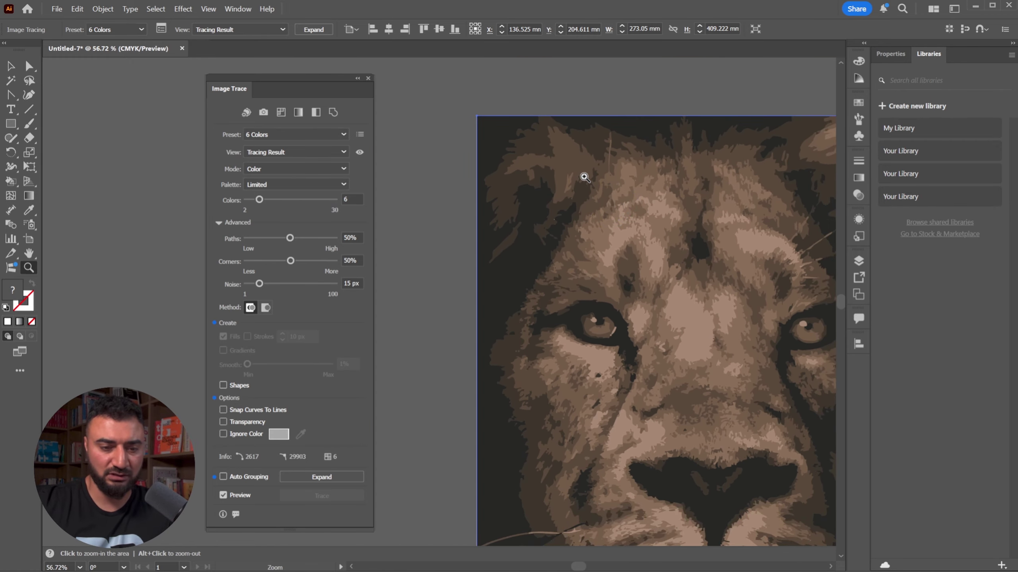
Apply the High Fidelity Photo preset to the lion tracing and inspect the result around the eyes
key("v")
left_click(547, 83)
left_click(539, 142)
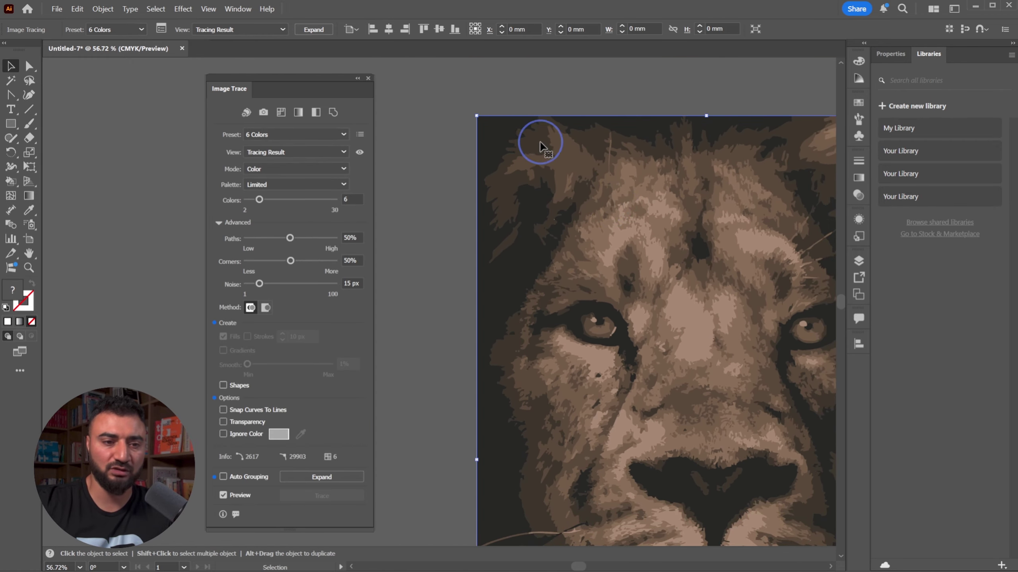
left_click(302, 136)
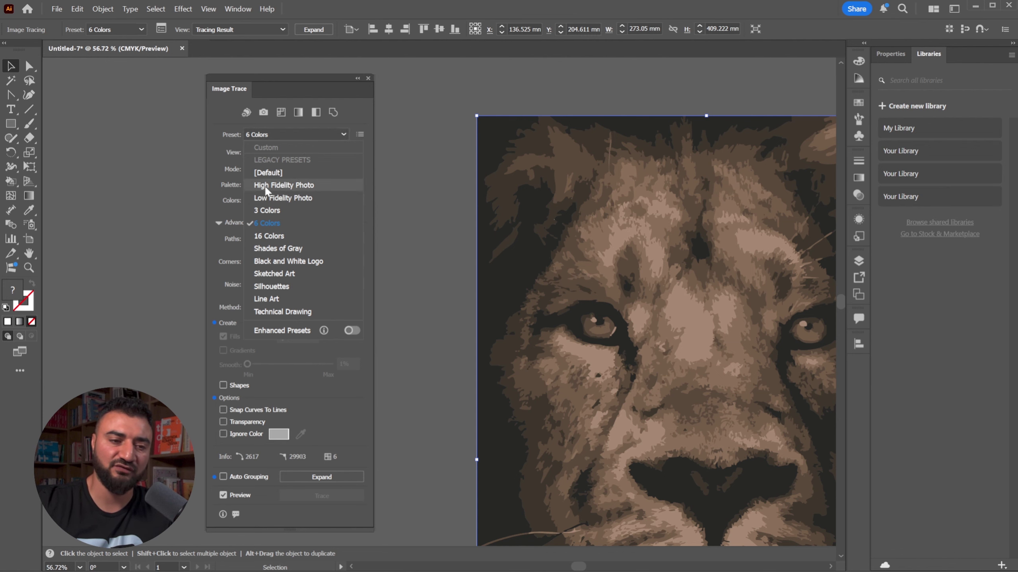
left_click(287, 186)
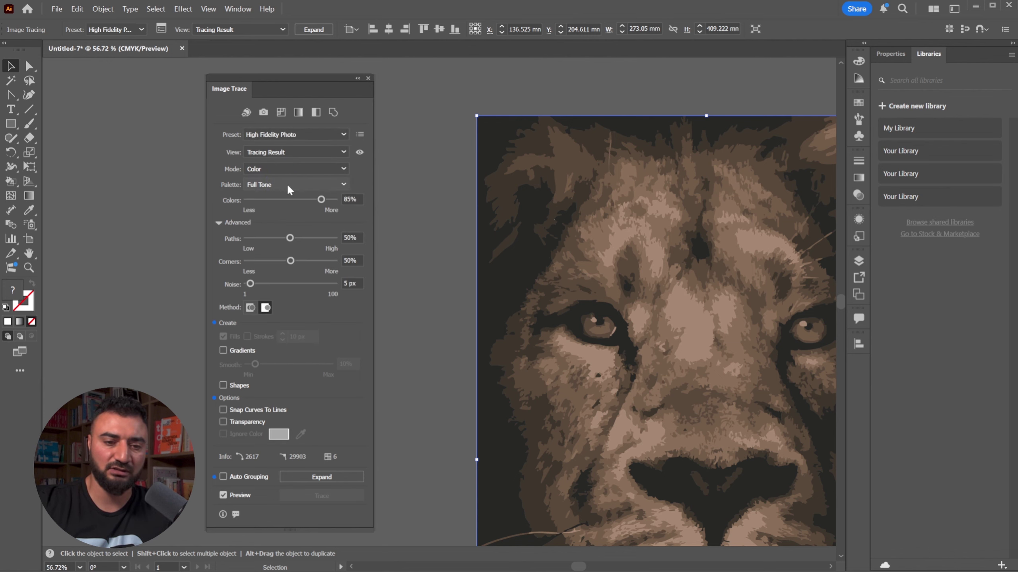
key("ctrl+z")
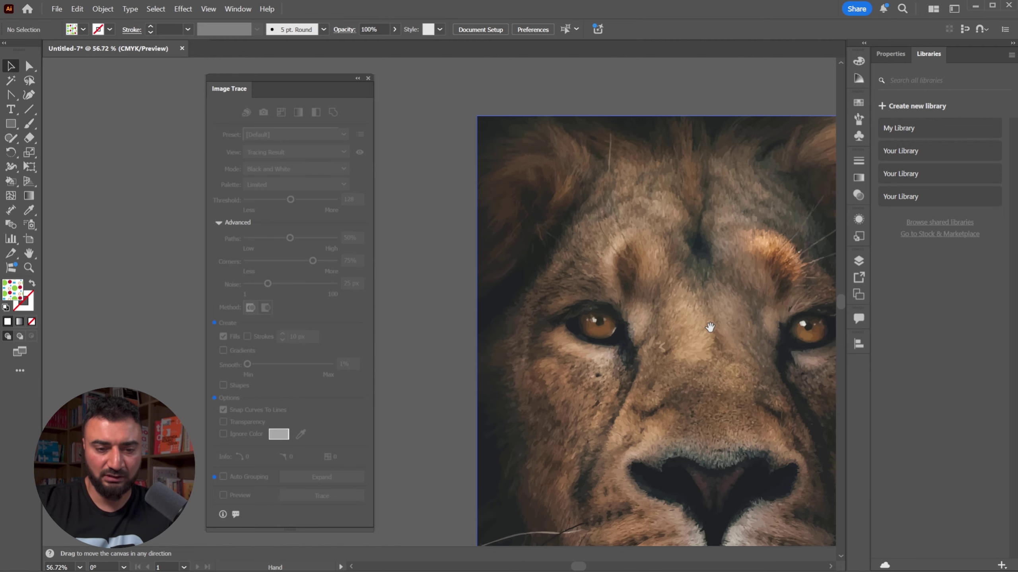
mouse_move(710, 331)
left_mouse_down()
mouse_move(627, 285)
mouse_move(579, 234)
mouse_move(647, 230)
left_mouse_up()
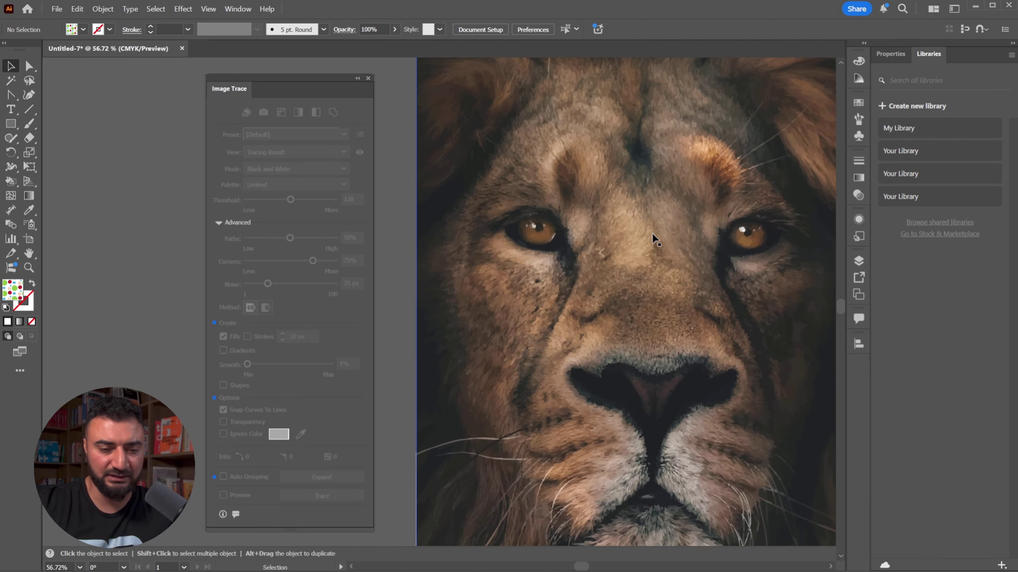
key("z")
left_click_drag(556, 232, 603, 241)
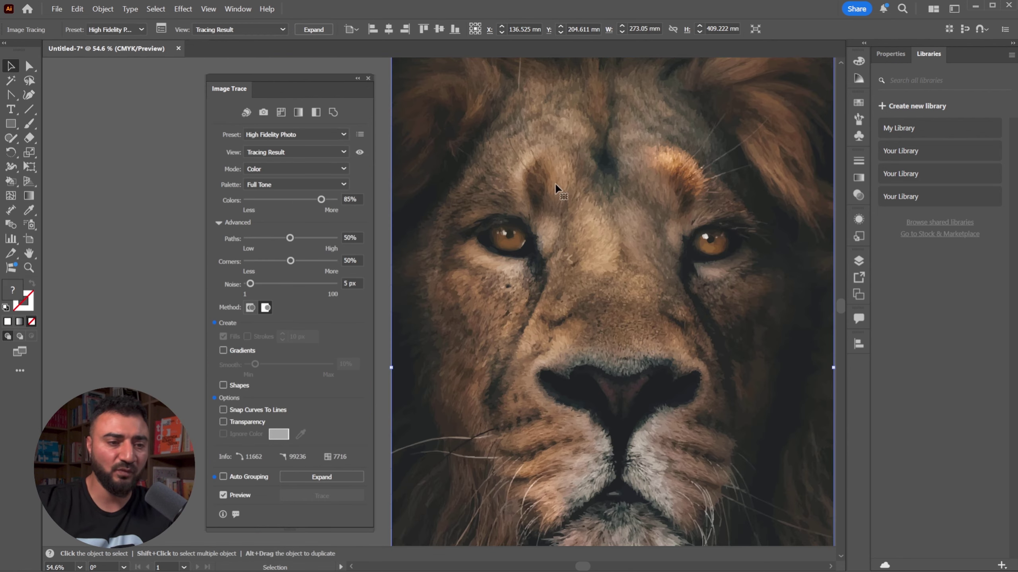
Apply the Black and White Logo preset to the lion tracing and set its Threshold to 63
left_click(268, 137)
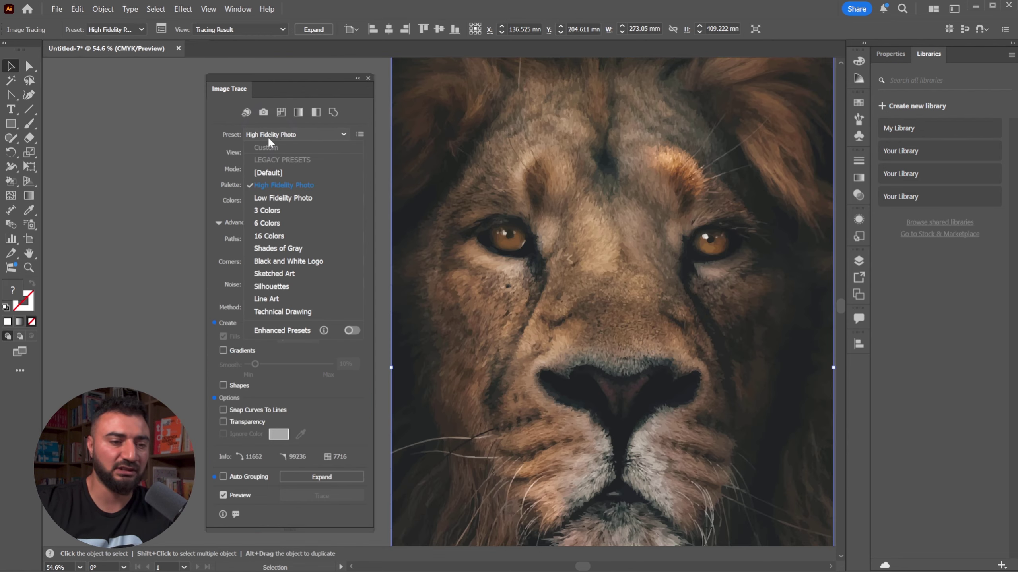
left_click(307, 264)
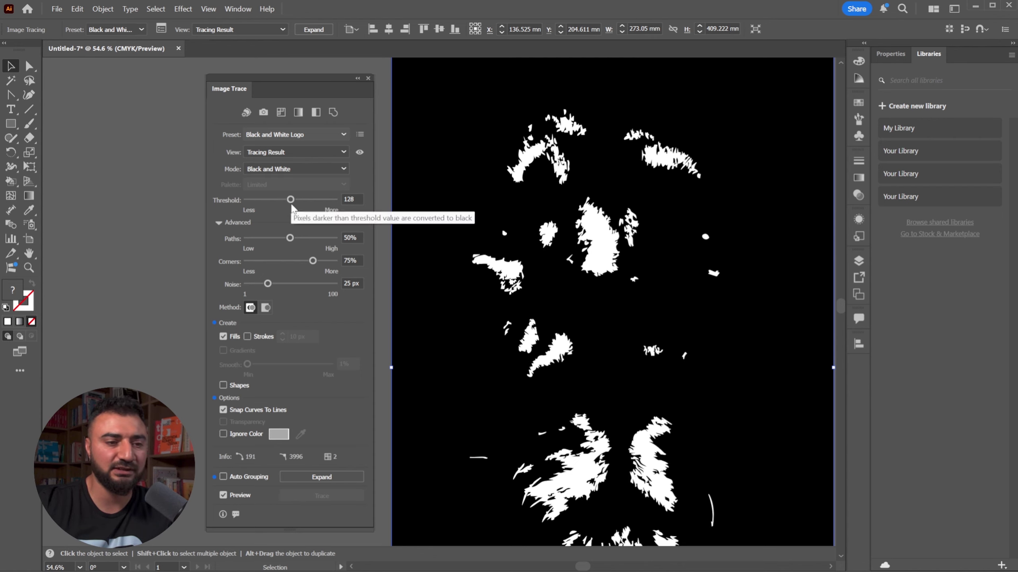
left_click_drag(292, 200, 267, 203)
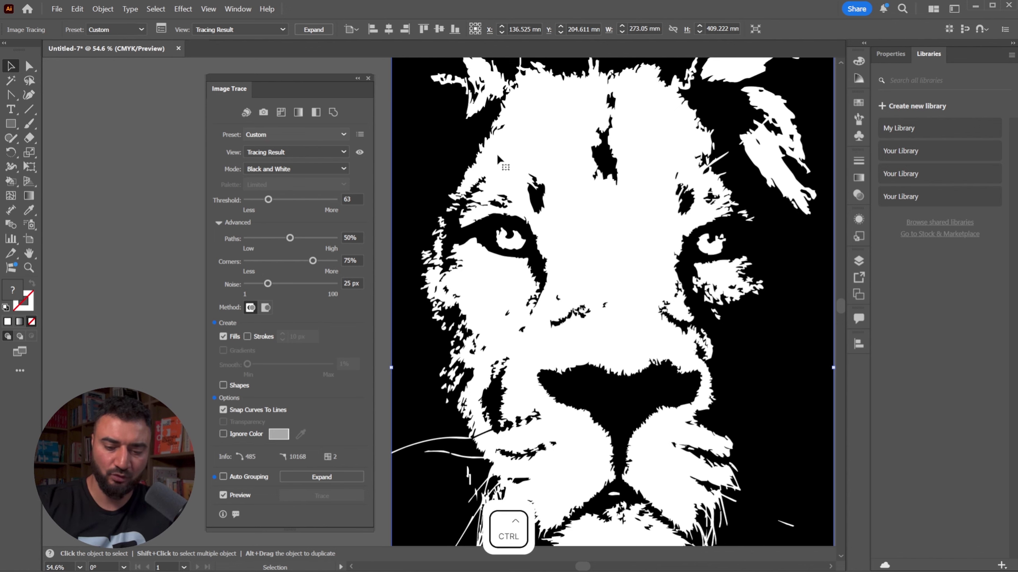
Compare the tracing around the lion's eye with Paths at 91% and 11%, and with Corners at 94% and 4%, keeping the lower values
key("ctrl+equal")
key("ctrl+equal")
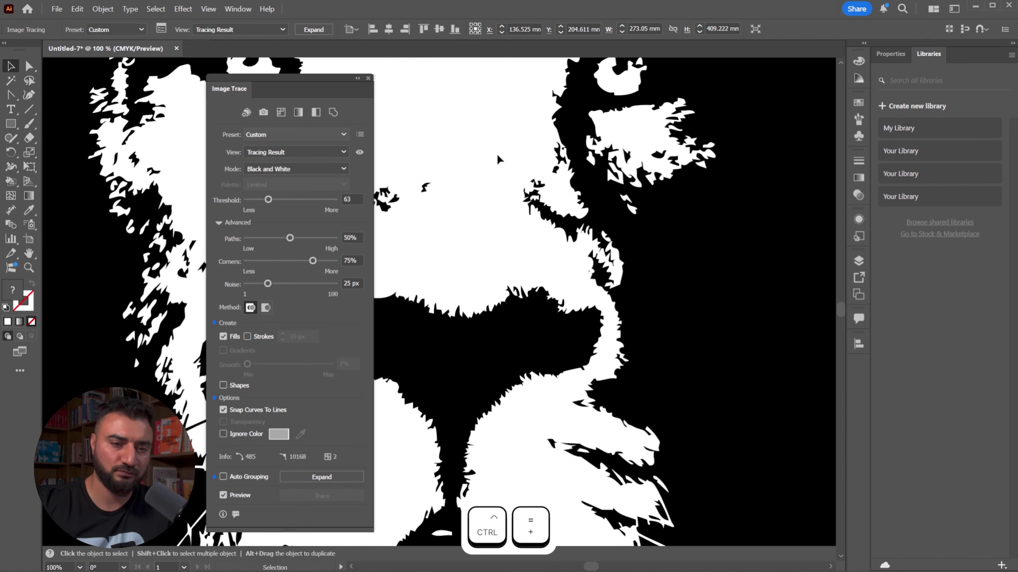
left_click_drag(496, 153, 672, 322)
left_click_drag(565, 111, 578, 220)
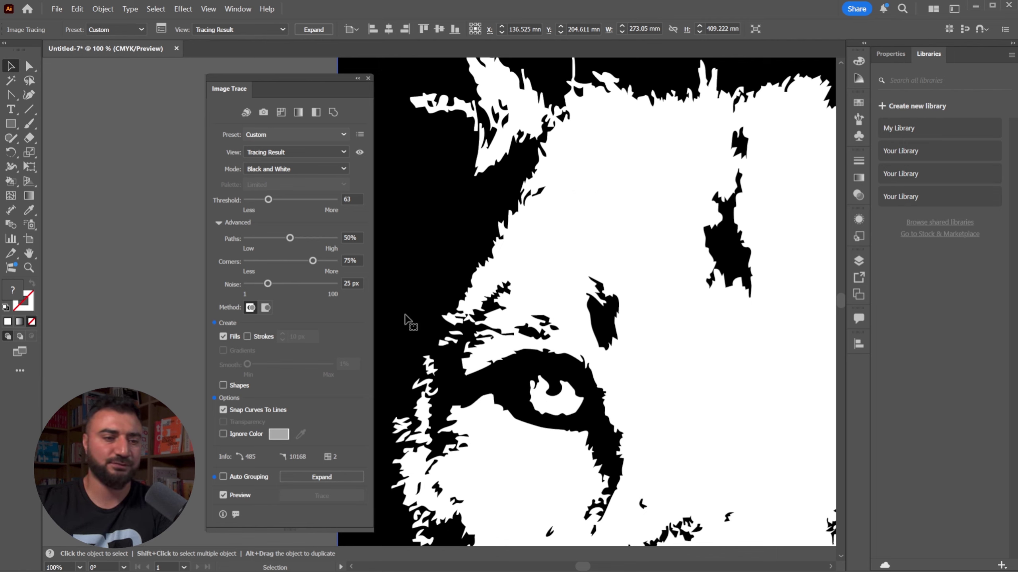
left_click_drag(290, 238, 326, 238)
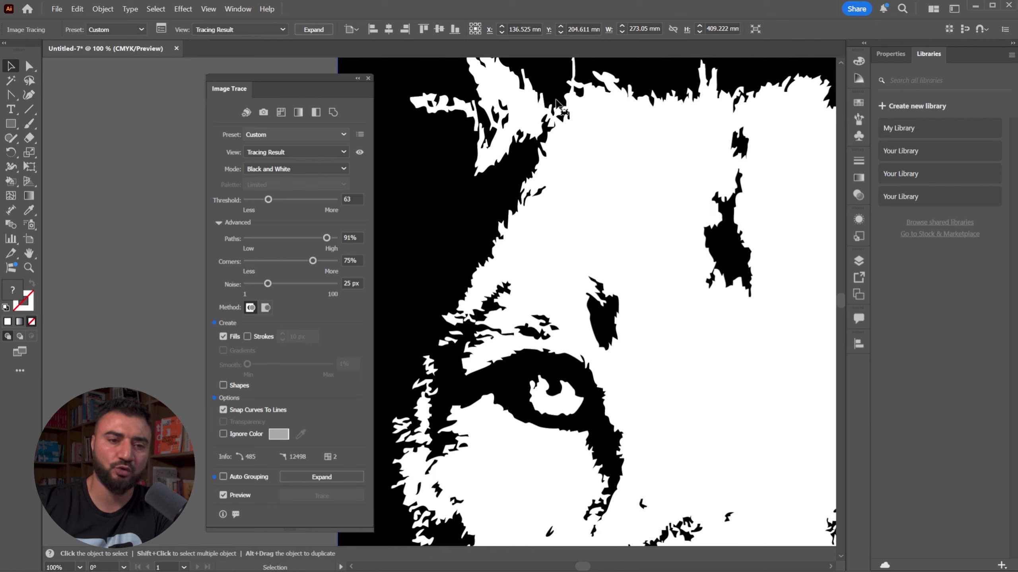
left_click_drag(327, 239, 256, 246)
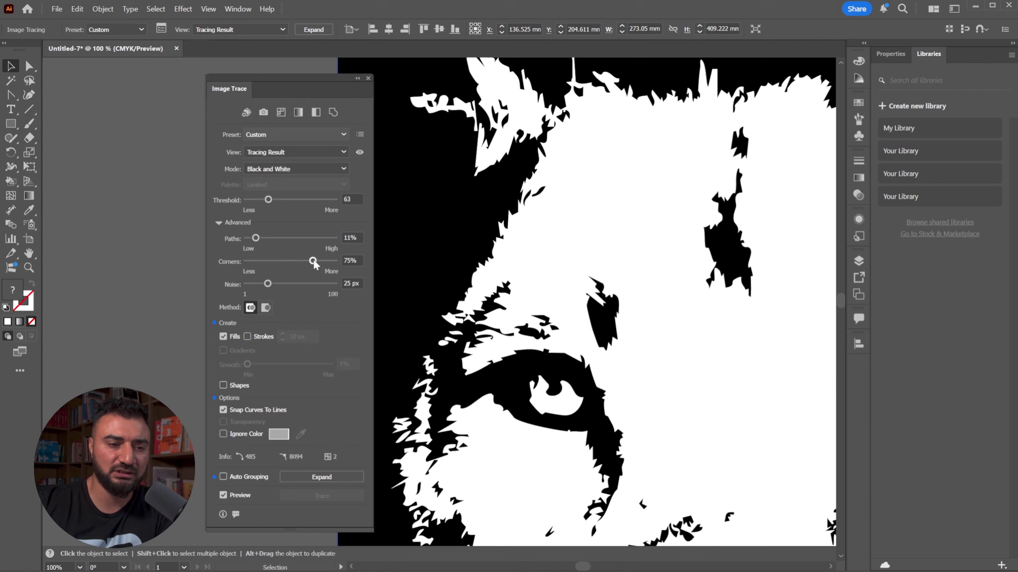
left_click_drag(313, 262, 329, 261)
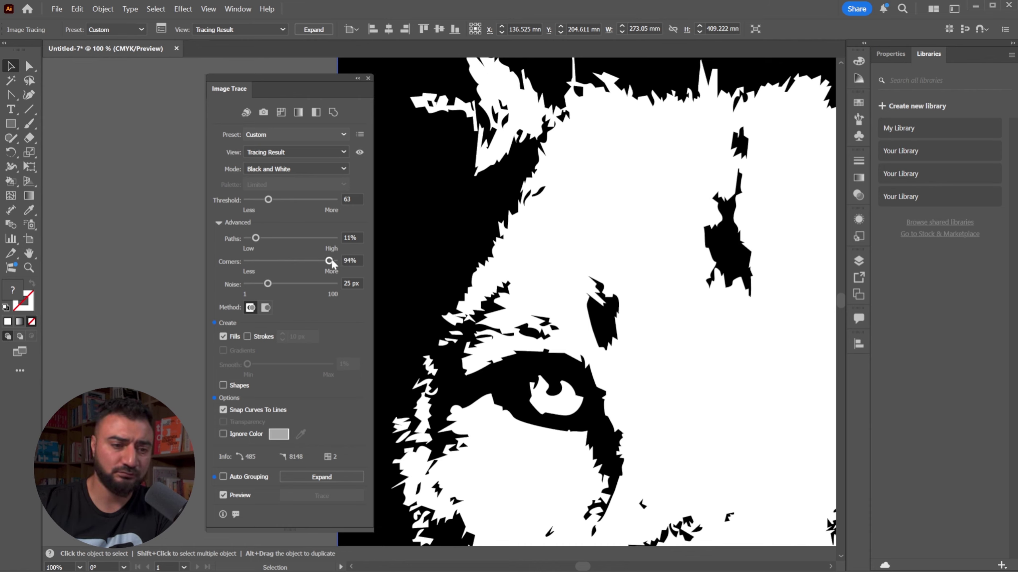
left_click_drag(330, 261, 250, 266)
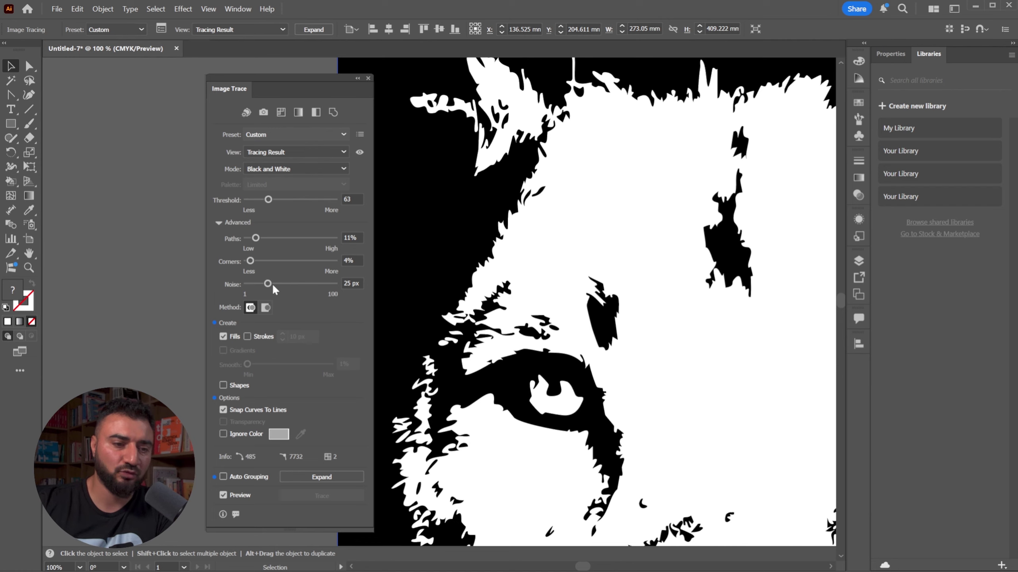
Set the Noise of the black-and-white lion tracing to 20 px
mouse_move(272, 284)
left_mouse_down()
mouse_move(309, 285)
mouse_move(264, 287)
left_mouse_up()
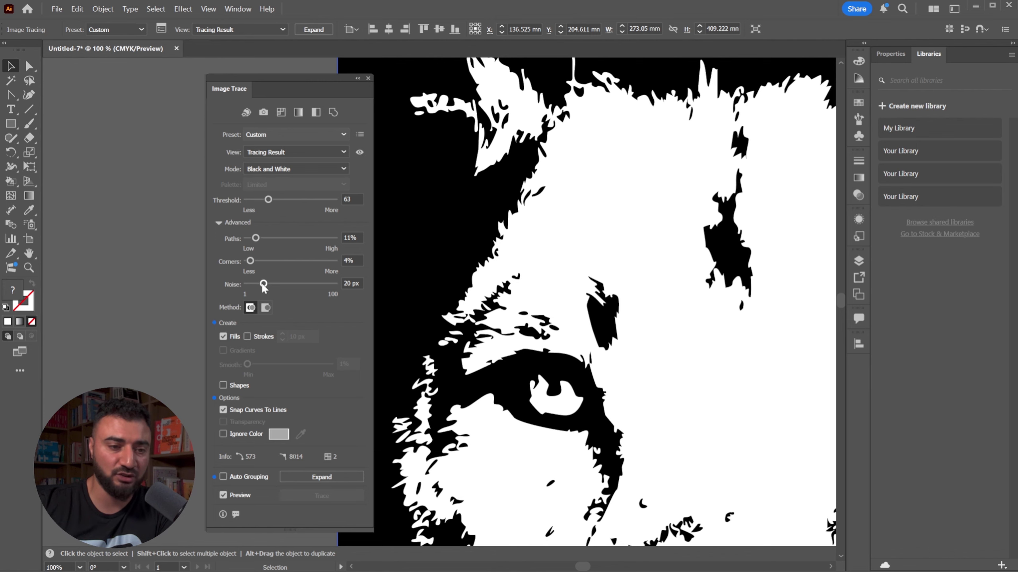
key("ctrl+0")
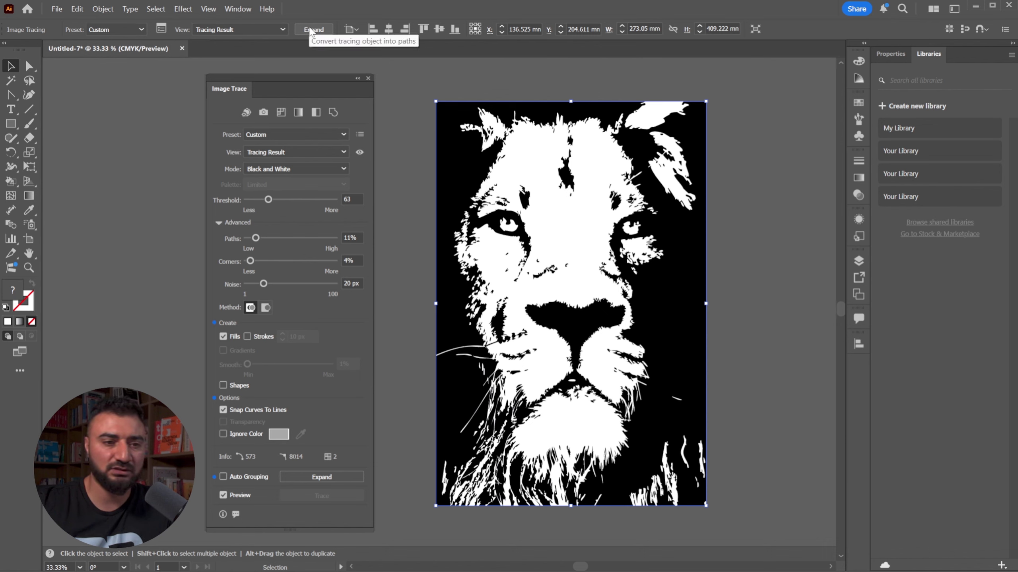
Try expanding the lion tracing into paths and undo the expansion
left_click(310, 476)
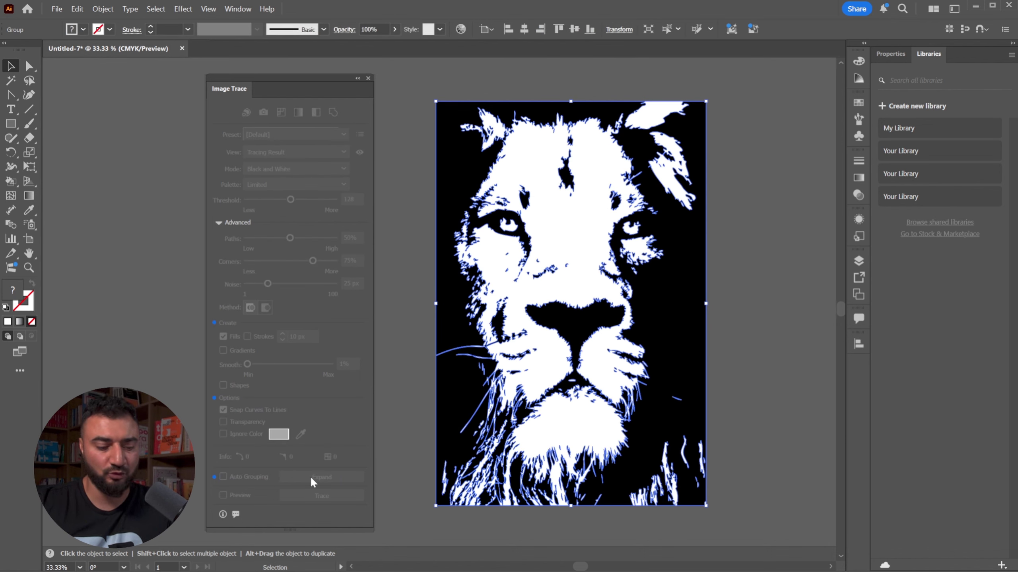
key("ctrl+z")
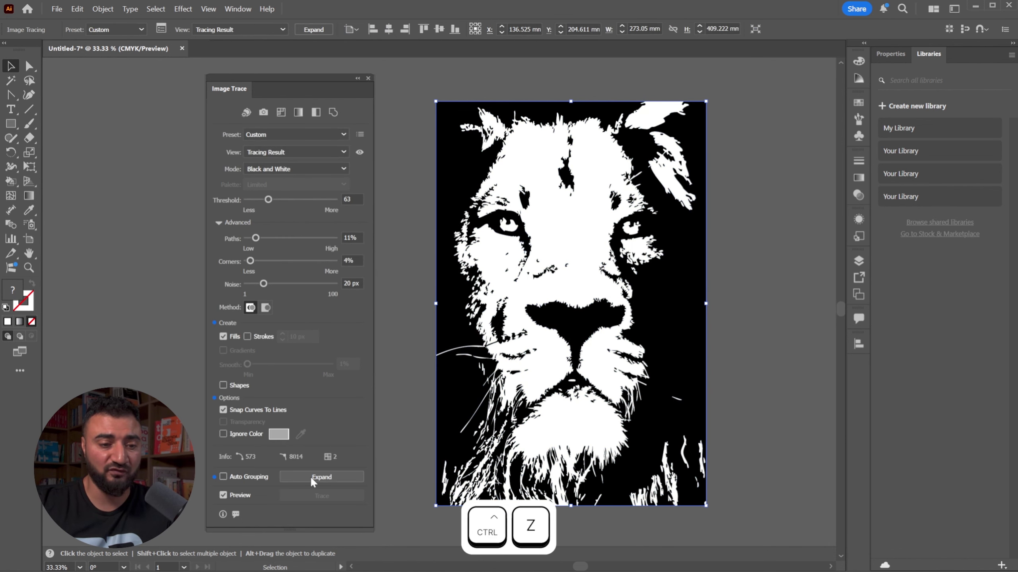
Try recolouring the unexpanded lion tracing with a dark red swatch and the yellow-orange gradient swatch
left_click(408, 116)
left_click(469, 141)
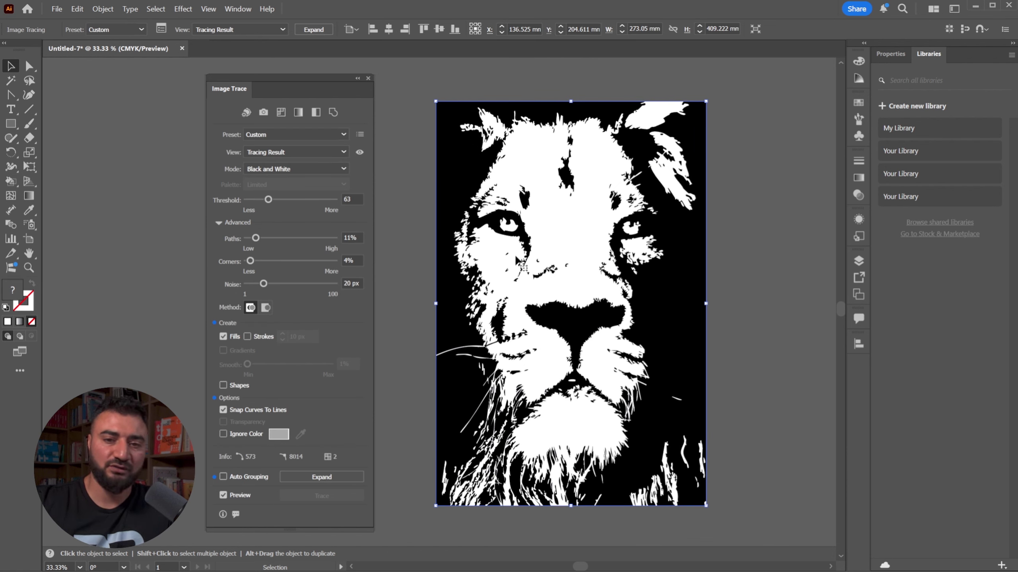
left_click(859, 102)
left_click(780, 149)
left_click(793, 178)
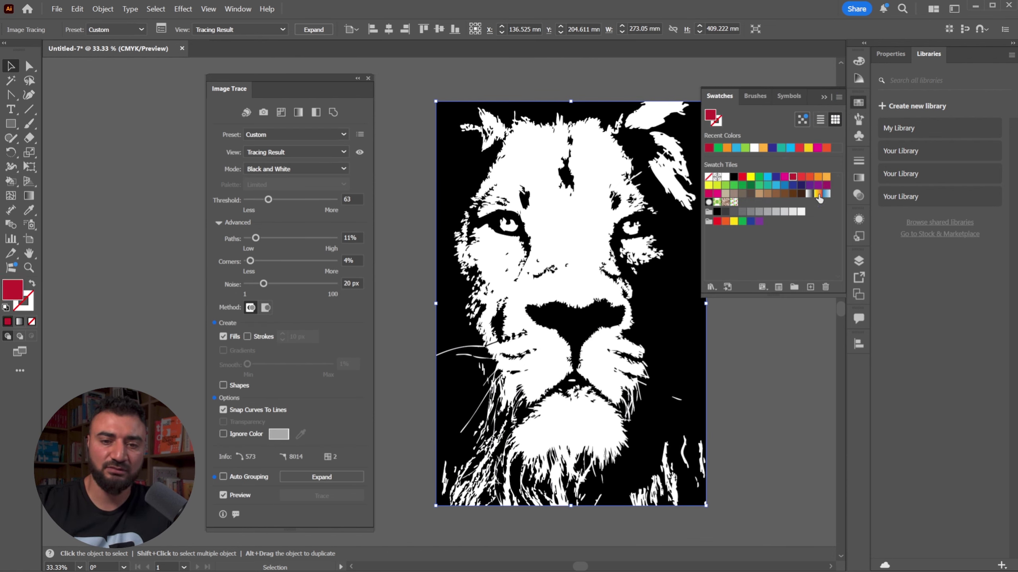
left_click(818, 194)
Check the unexpanded lion tracing in Outline mode and return to Preview mode
left_click(657, 78)
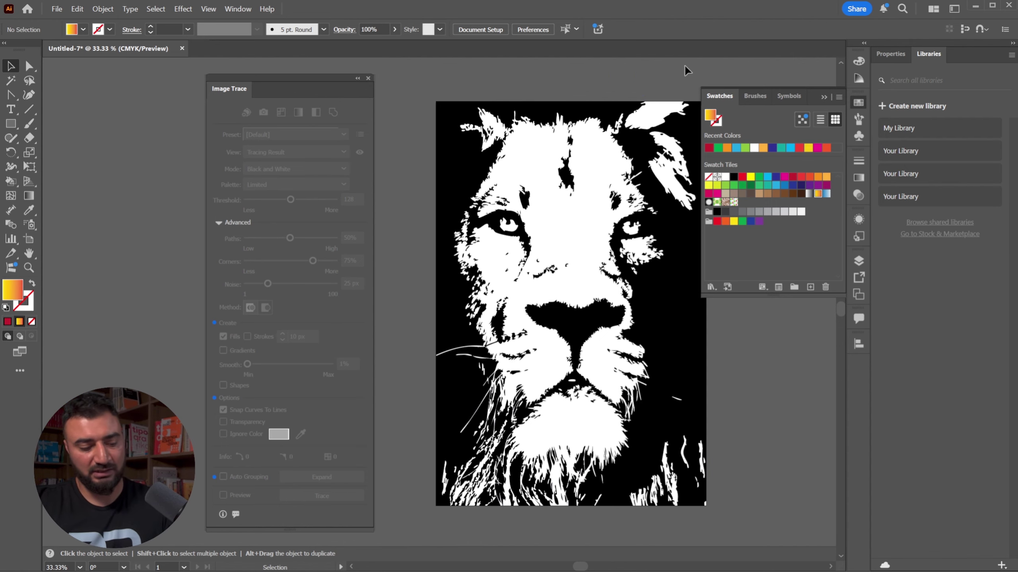
key("ctrl+y")
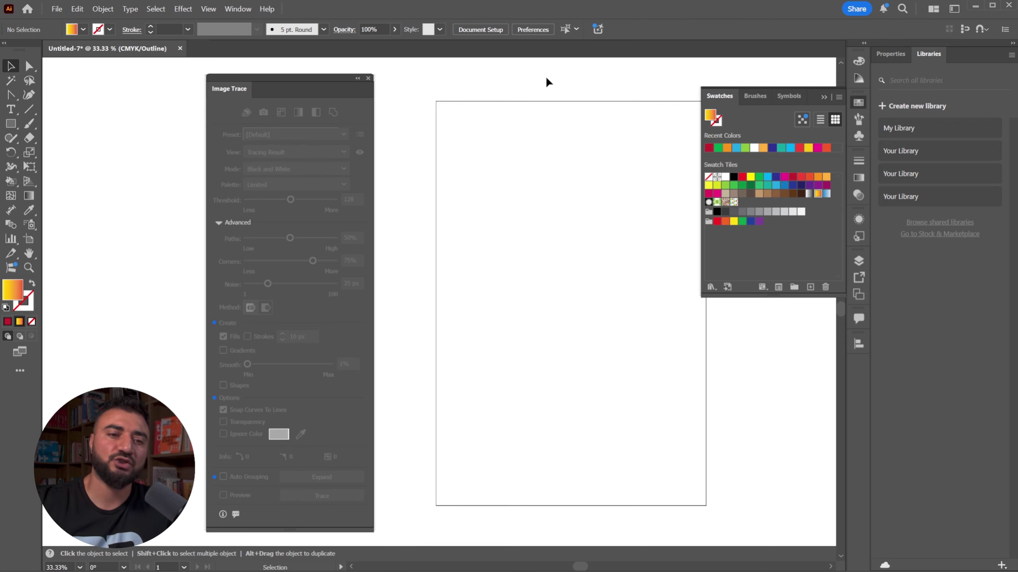
key("ctrl+y")
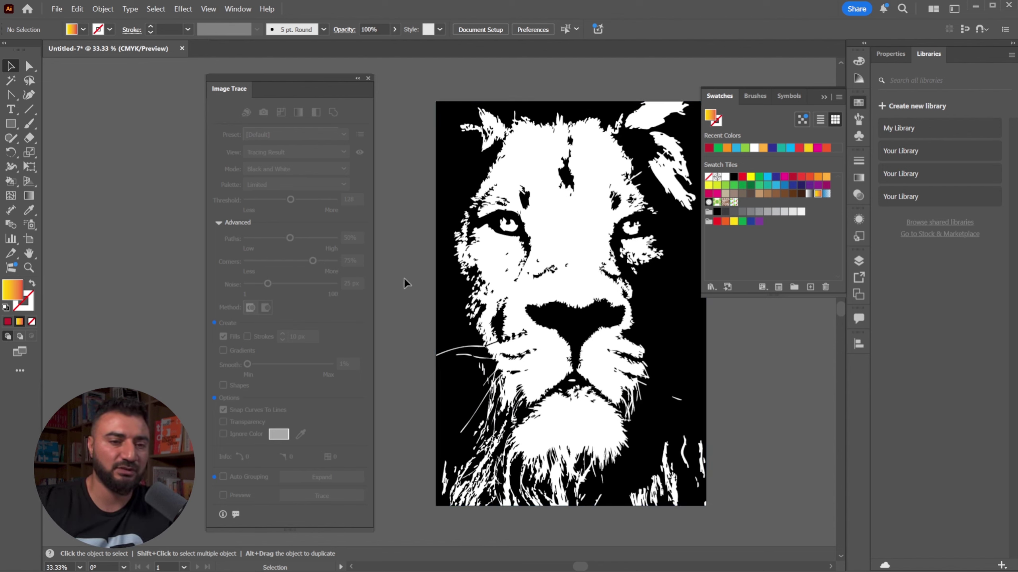
Expand the lion tracing into editable vector paths and close the Image Trace settings
left_click(477, 120)
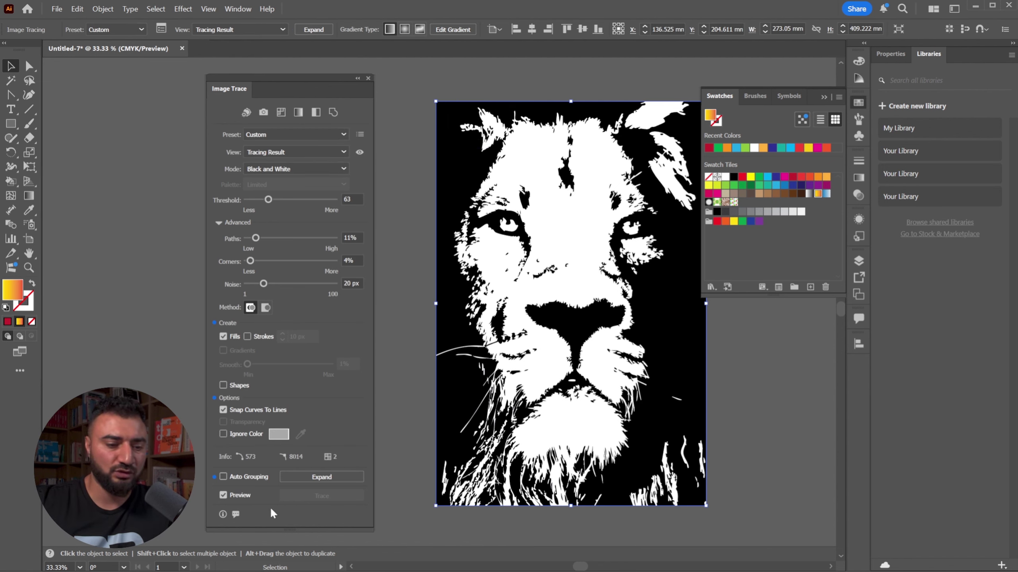
left_click(346, 477)
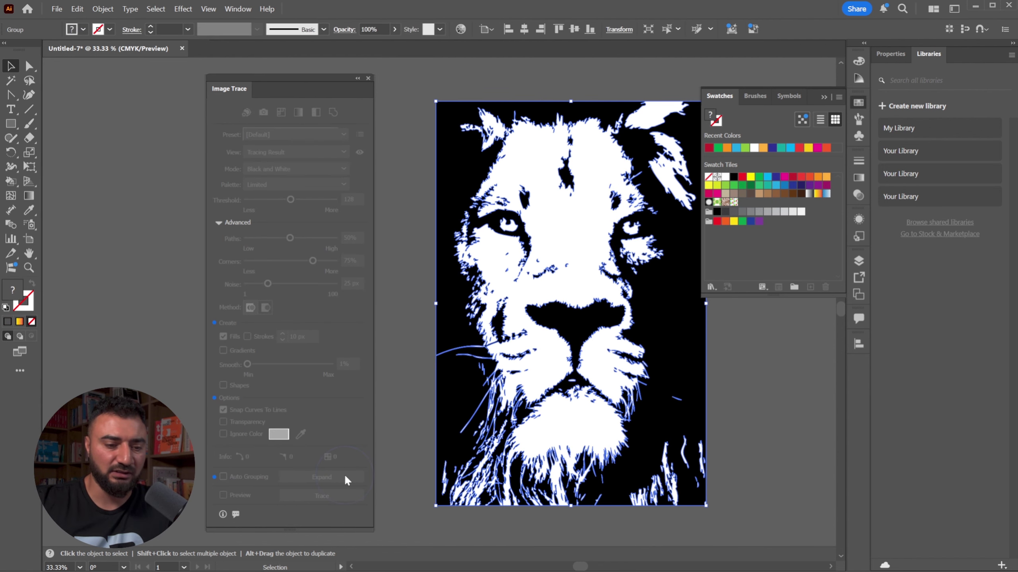
left_click(368, 78)
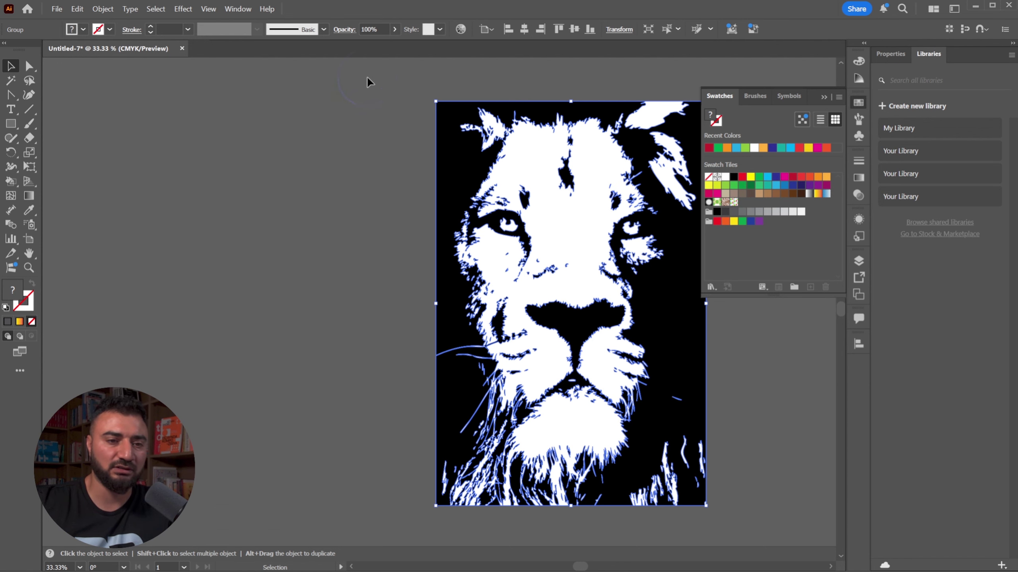
left_click(477, 82)
left_click_drag(593, 103, 415, 115)
left_click(416, 115)
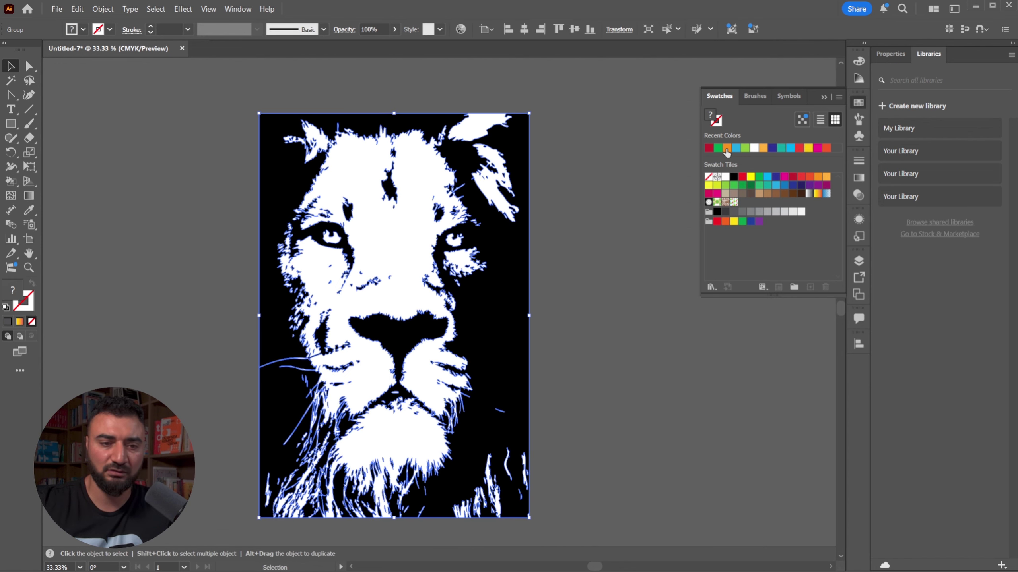
Try an orange fill on the whole expanded lion group and undo it
left_click(727, 149)
key("ctrl+z")
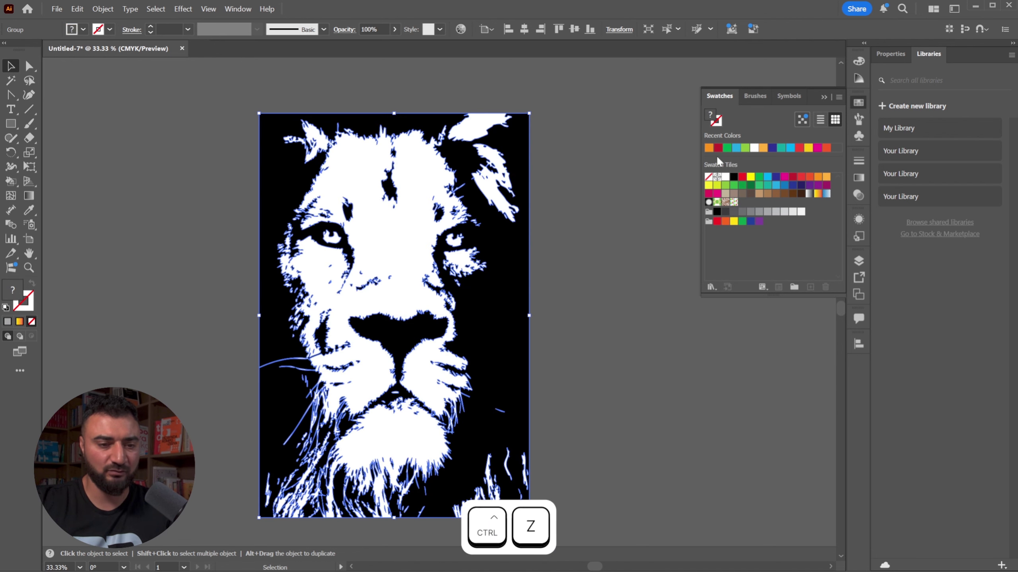
left_click(596, 168)
Ungroup the expanded lion artwork into separate shapes
left_click(428, 129)
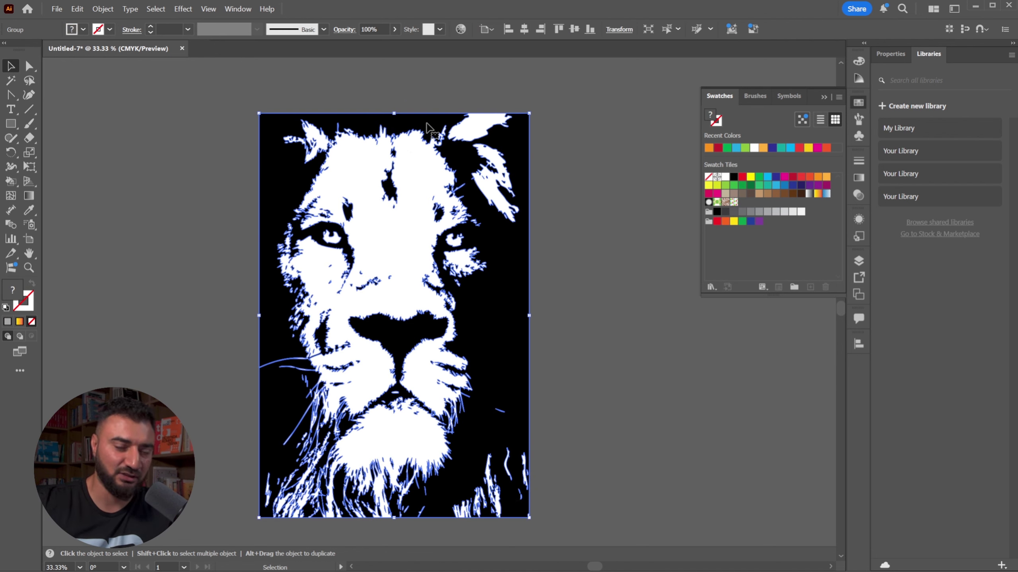
right_click(438, 126)
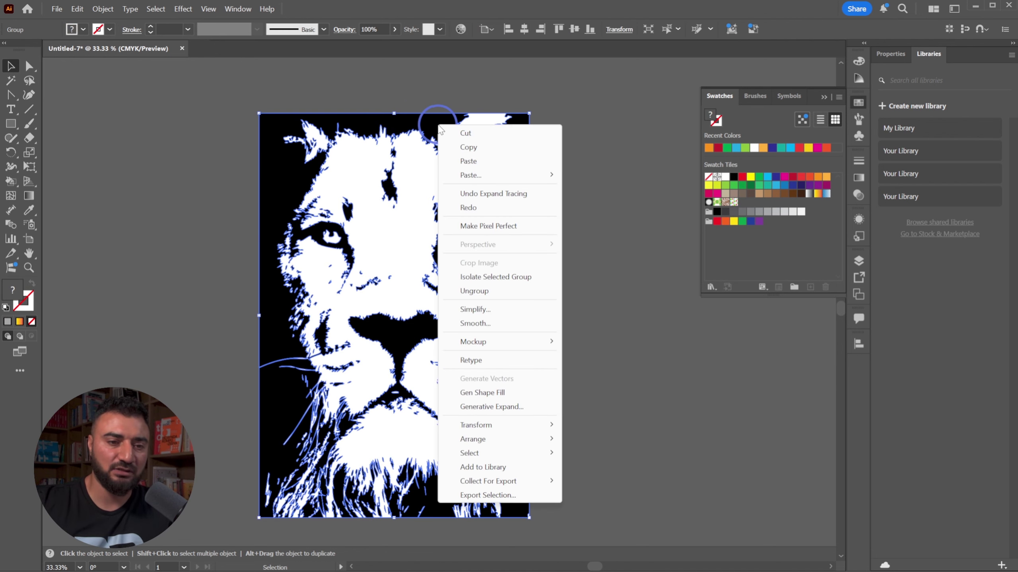
left_click(473, 291)
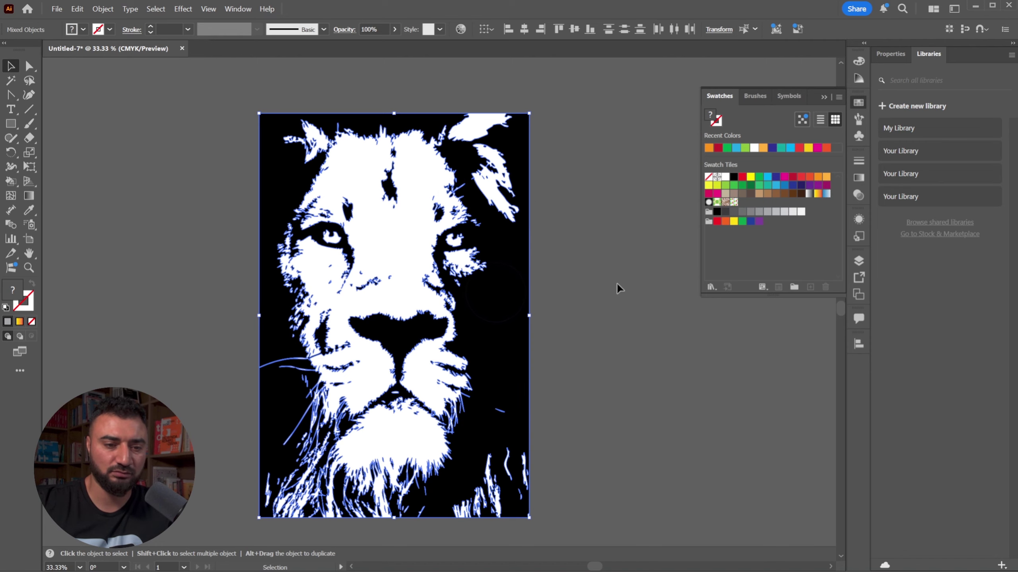
Try moving the large black background shape and the black shape beside the lion's mane outward, and undo both moves
left_click(617, 283)
left_click_drag(496, 332, 594, 321)
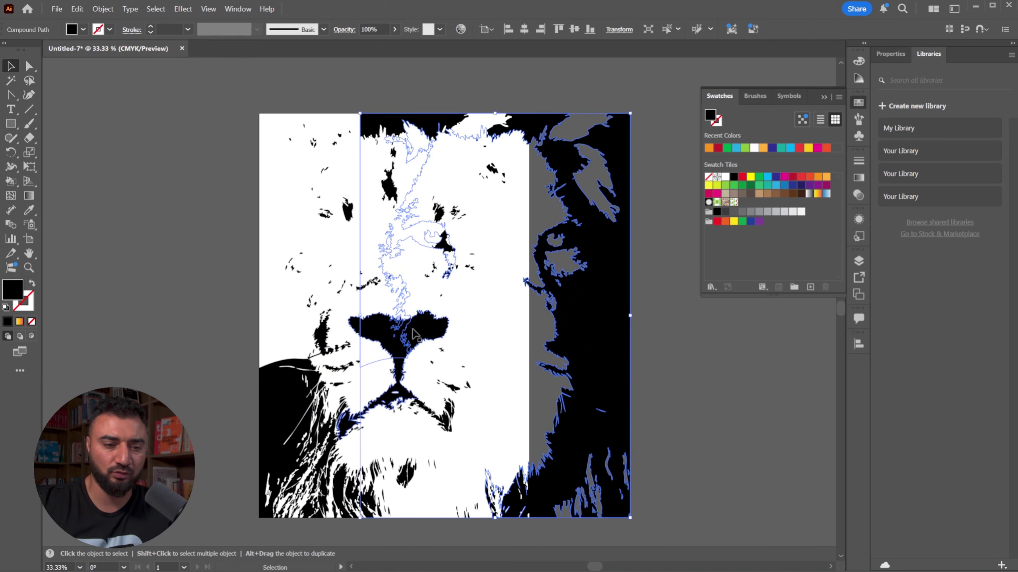
key("ctrl+z")
left_click(395, 331)
left_click_drag(276, 389, 231, 392)
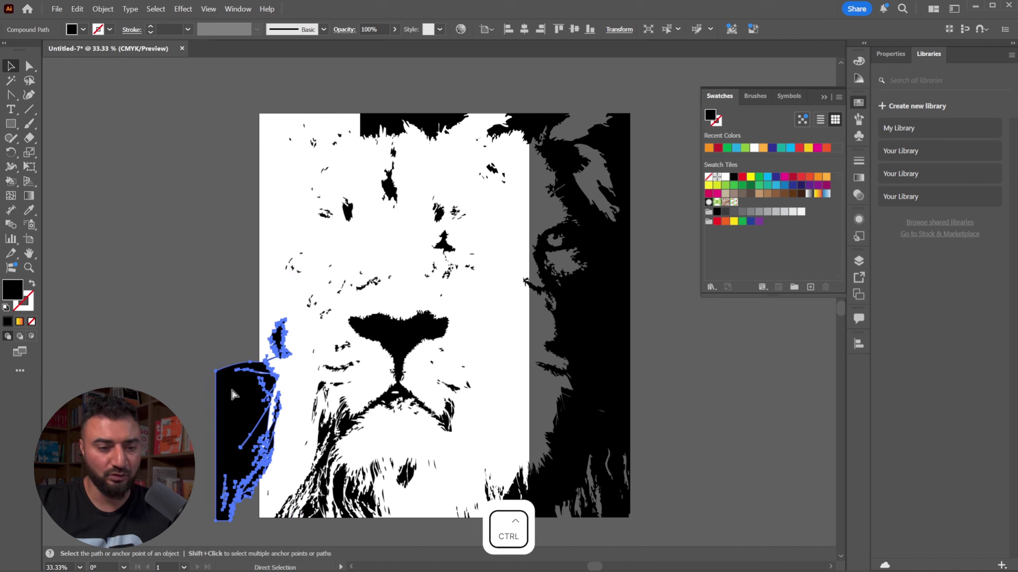
key("ctrl+z")
key("ctrl+z")
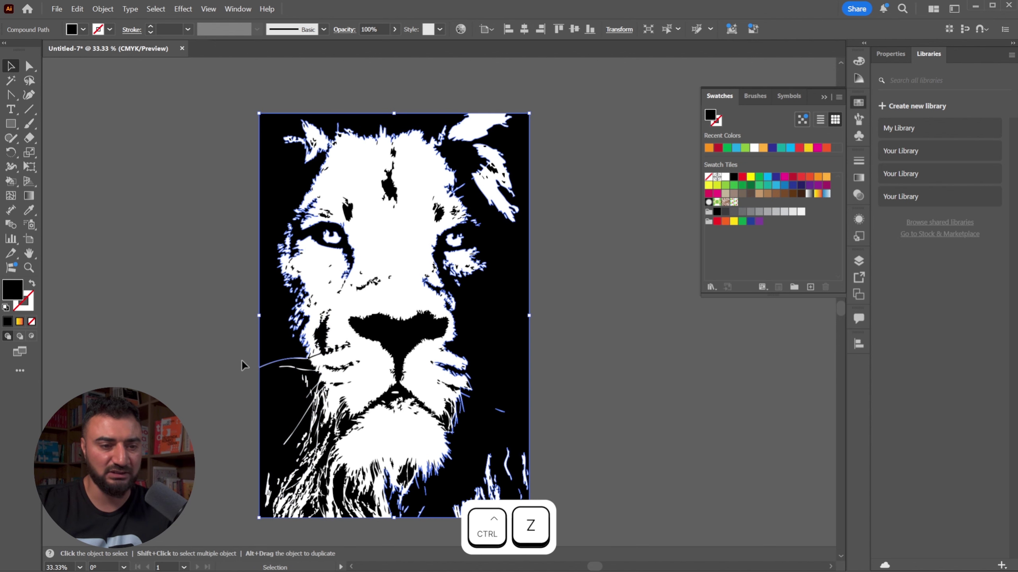
Try shifting the large black background shape upward and undo the move
left_click(231, 205)
left_click(279, 152)
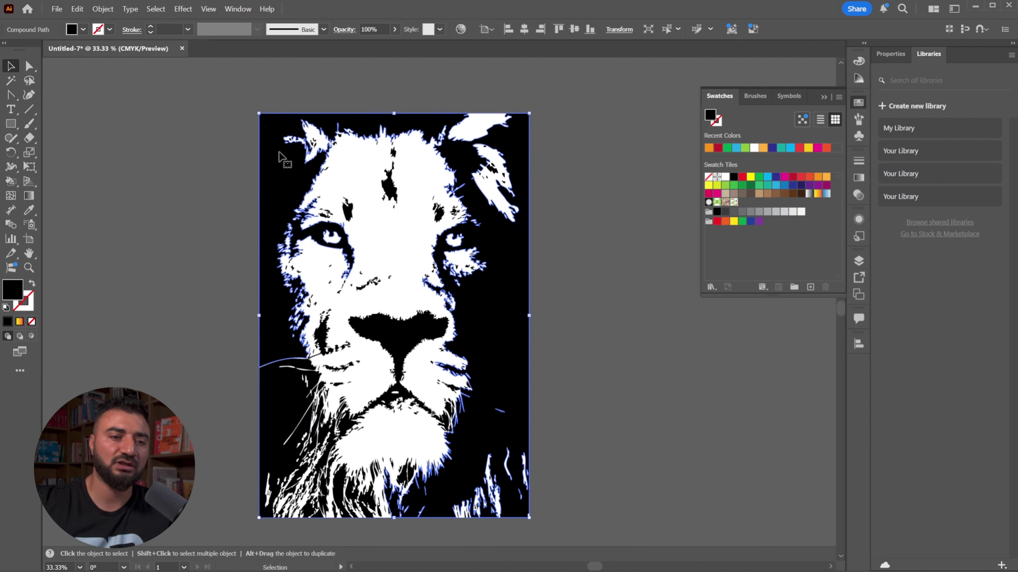
left_click_drag(277, 187, 277, 155)
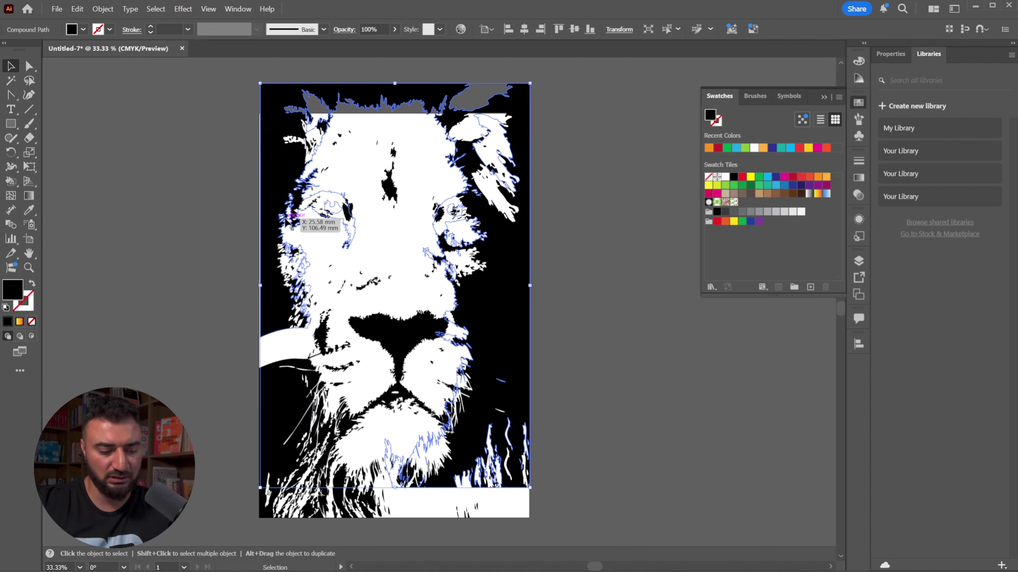
key("ctrl+z")
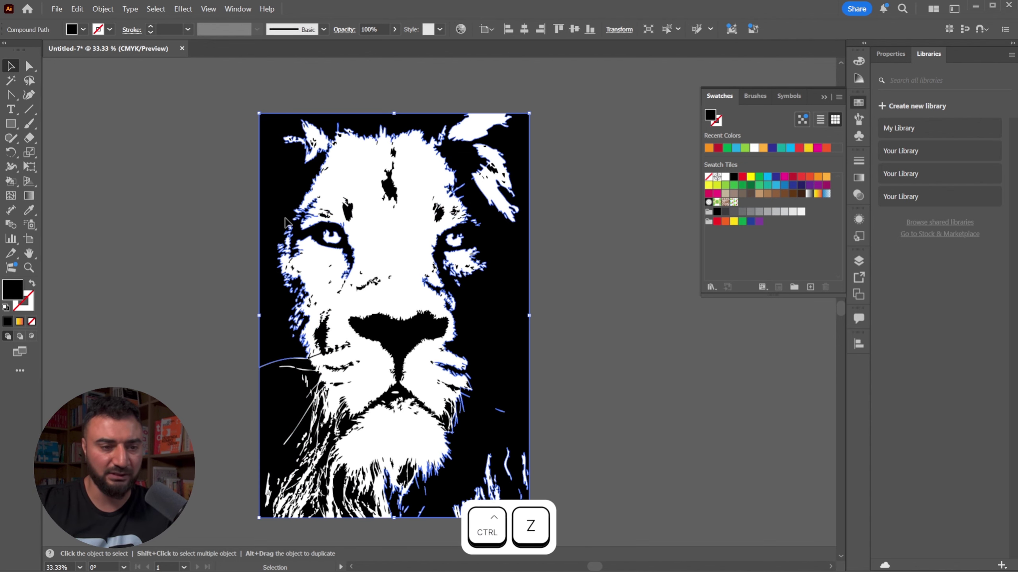
Select all black shapes of the lion by their shared fill colour and cut them from the artboard
left_click(677, 29)
left_click(667, 30)
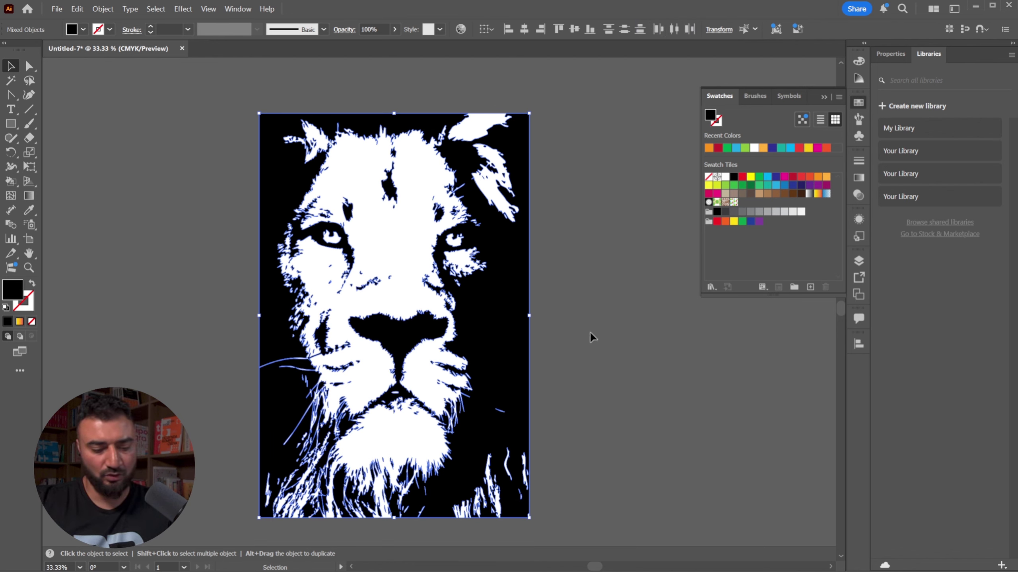
key("ctrl+x")
Try moving the remaining white face shape and undo the move
left_click(348, 198)
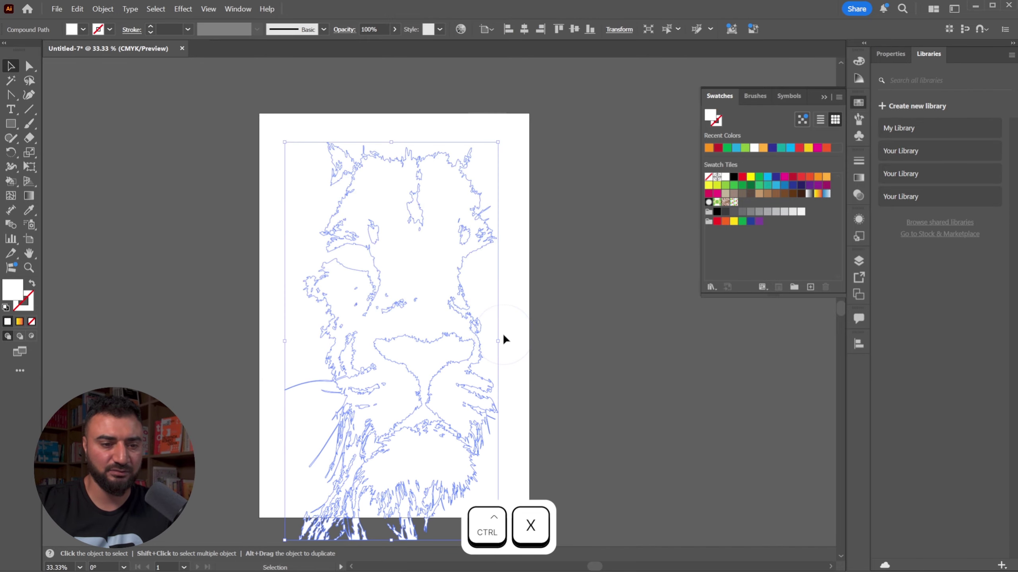
key("ctrl+z")
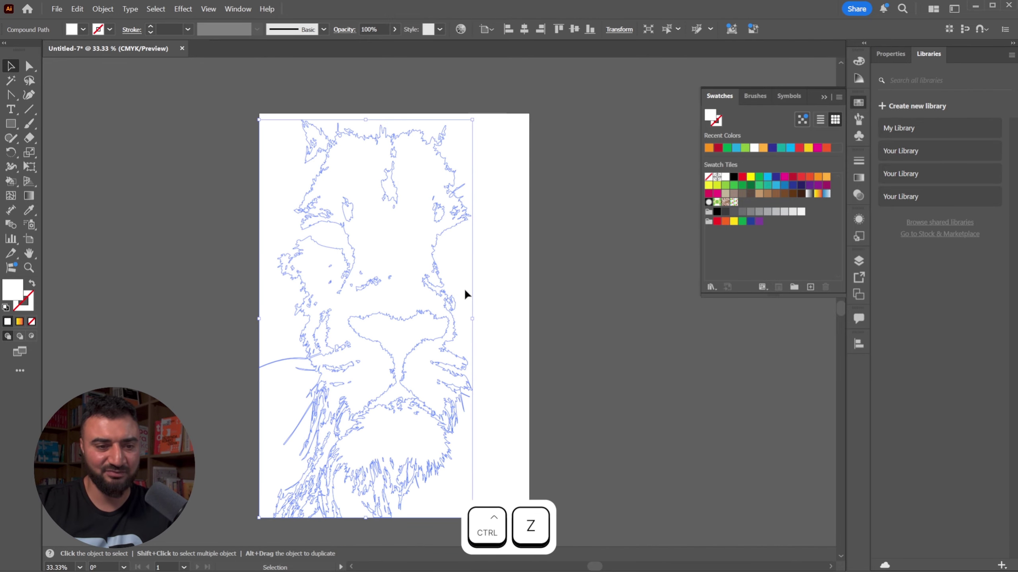
key("ctrl+z")
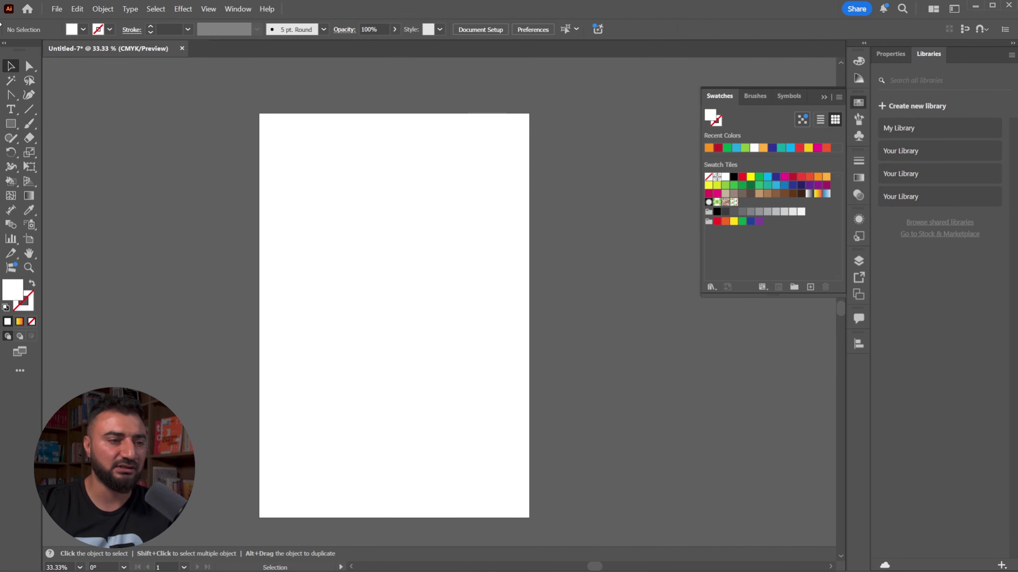
Draw a rectangle covering the whole artboard and fill it with red
left_click(6, 125)
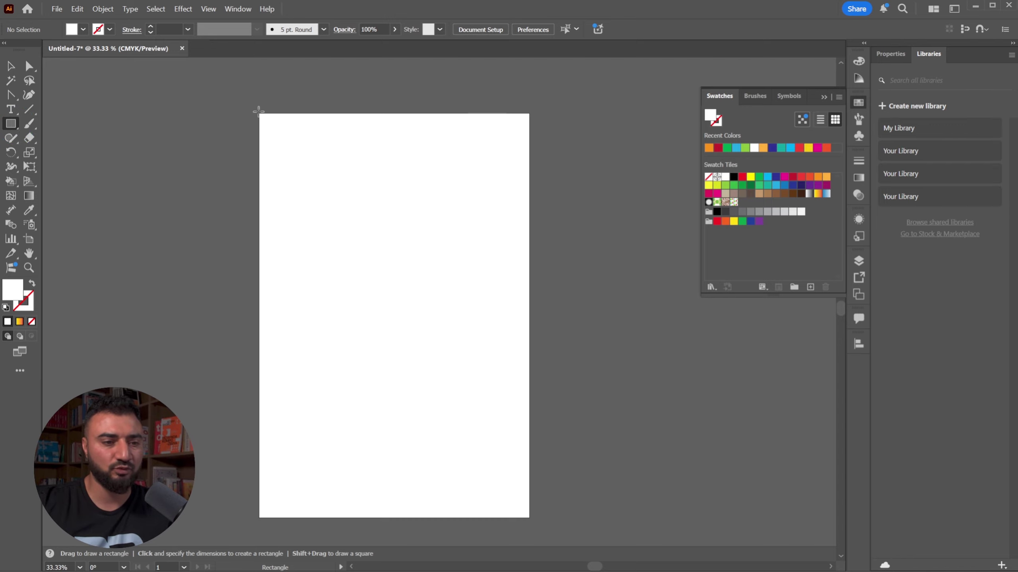
left_click_drag(257, 111, 527, 518)
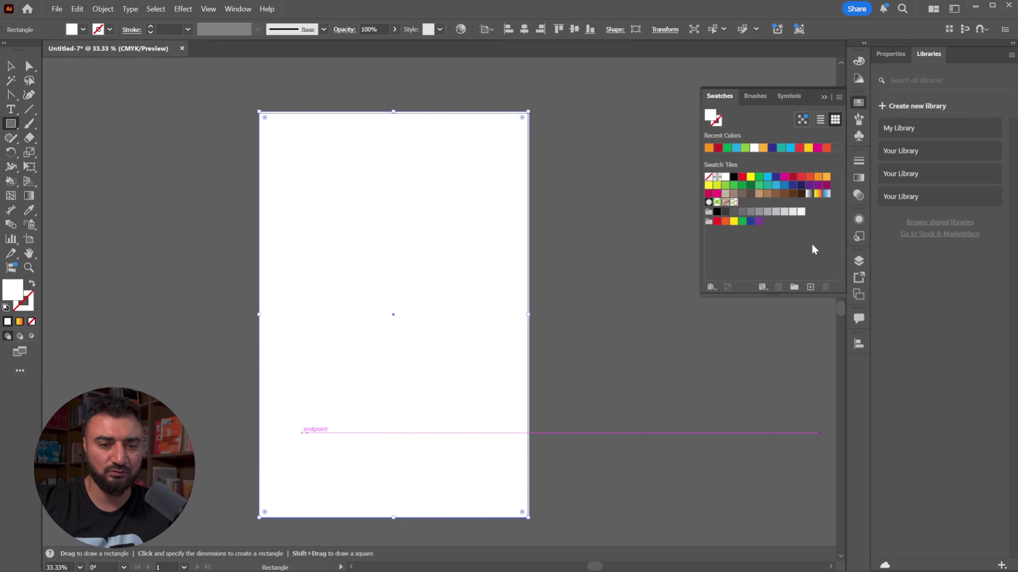
left_click(716, 222)
key("v")
left_click(591, 231)
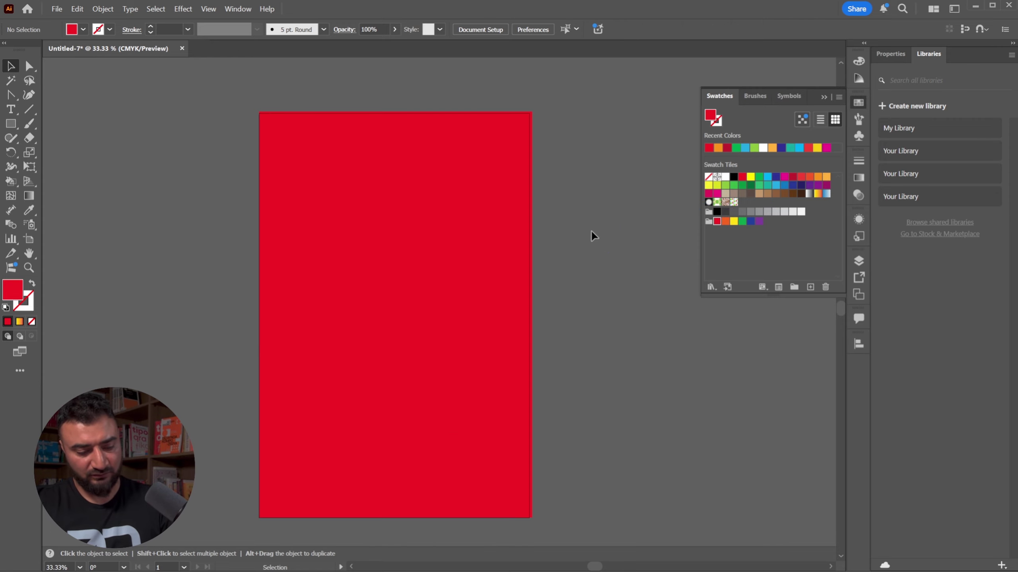
Paste the cut black lion shapes in front, over the red rectangle
key("ctrl+f")
left_click(603, 337)
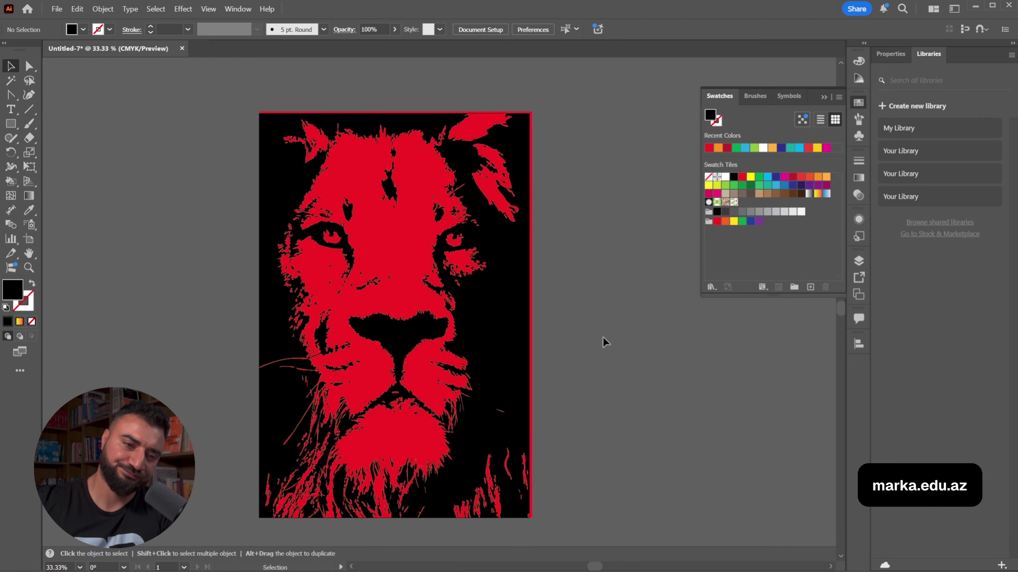
Try moving the large black shape away from the red rectangle and undo the move
left_click(502, 314)
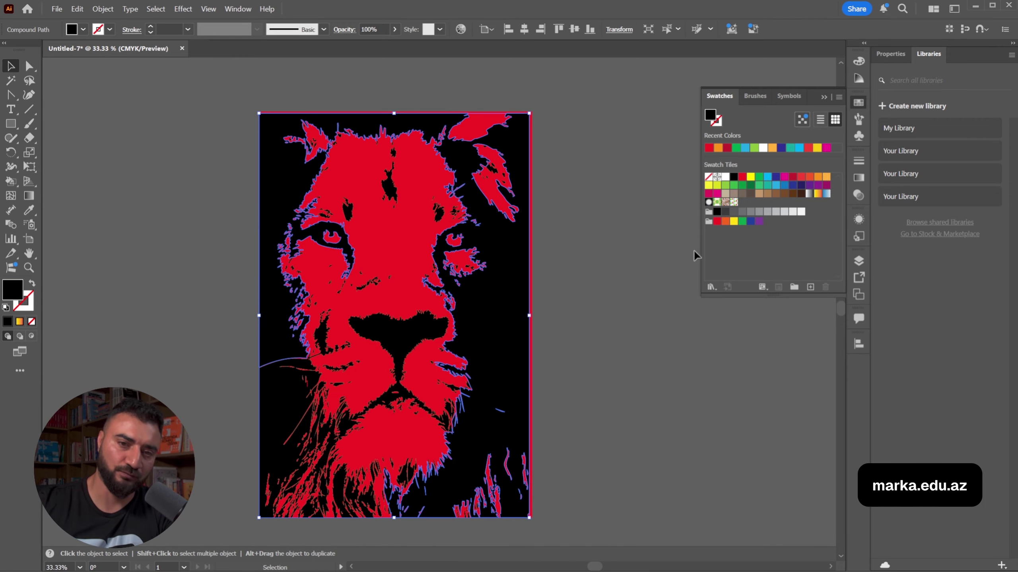
left_click_drag(502, 289, 467, 278)
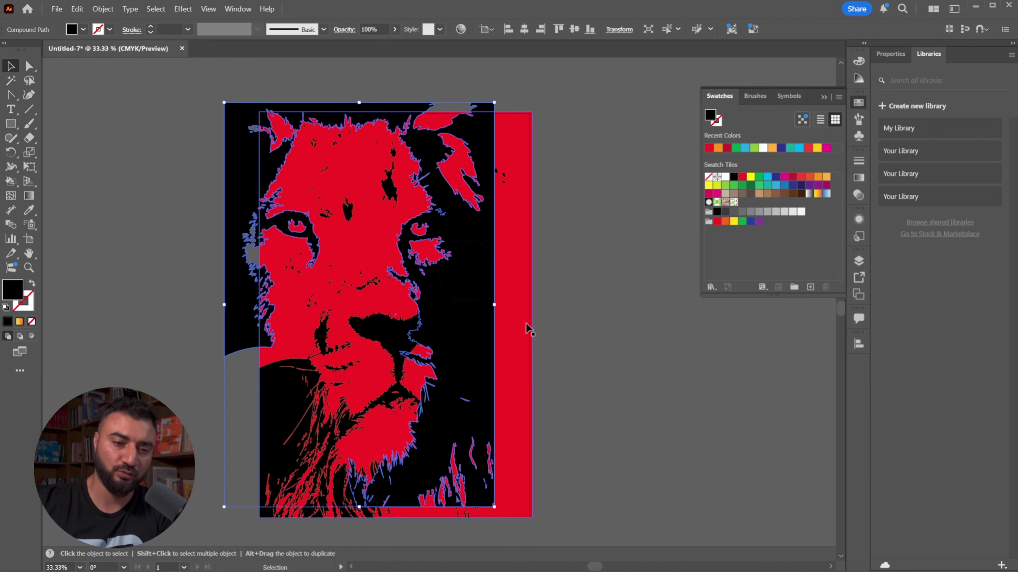
key("ctrl+z")
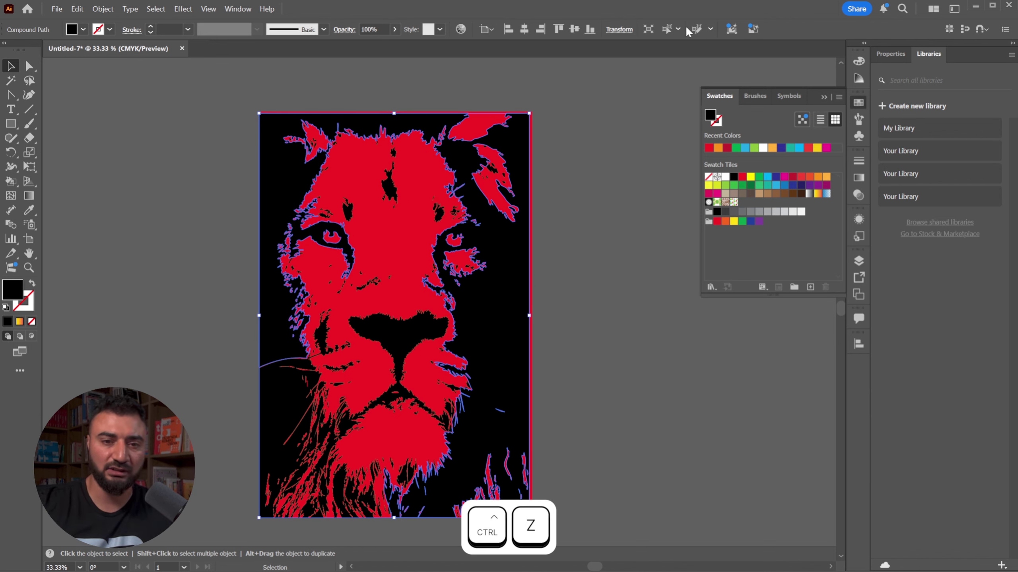
Select all lion shapes that share the black fill and combine them into one group
left_click(661, 28)
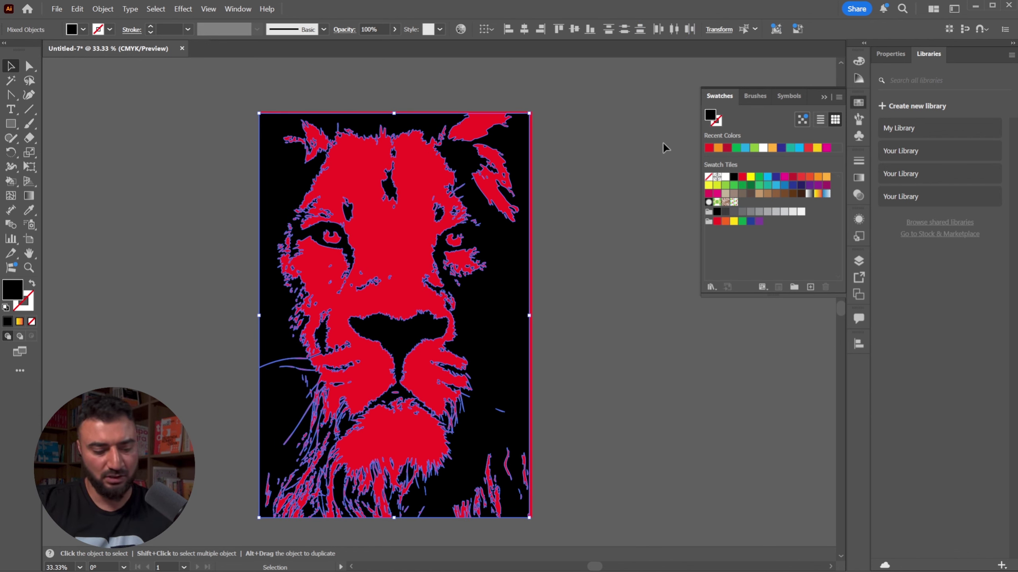
key("ctrl+g")
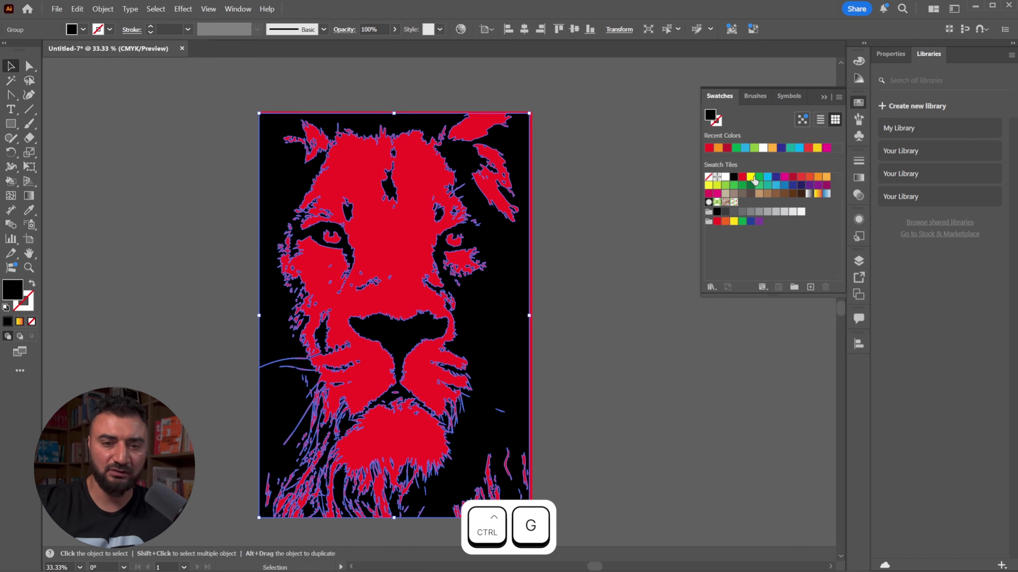
Try a yellow fill and a light blue fill on the grouped lion shapes
left_click(753, 179)
left_click(596, 218)
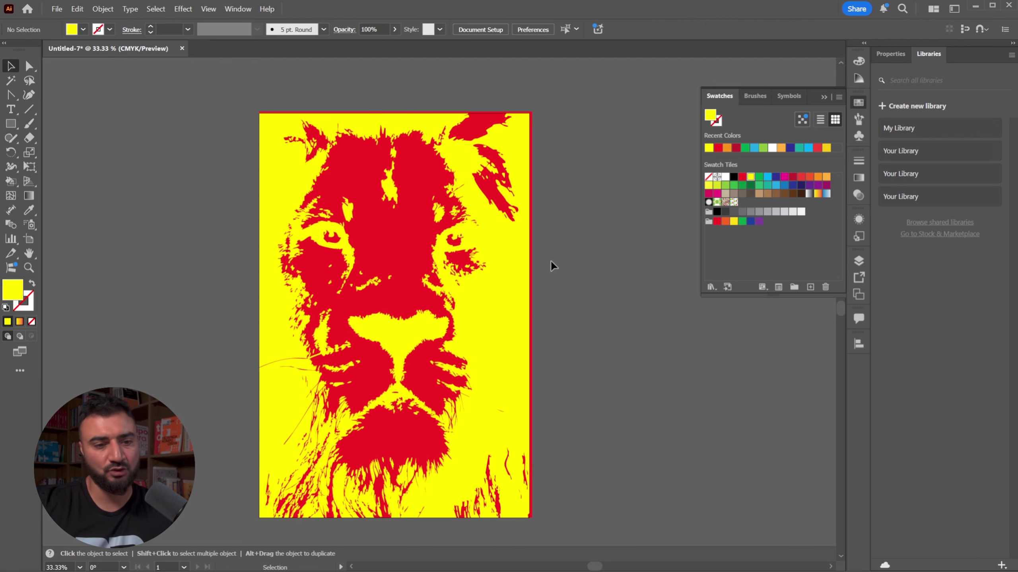
left_click(510, 282)
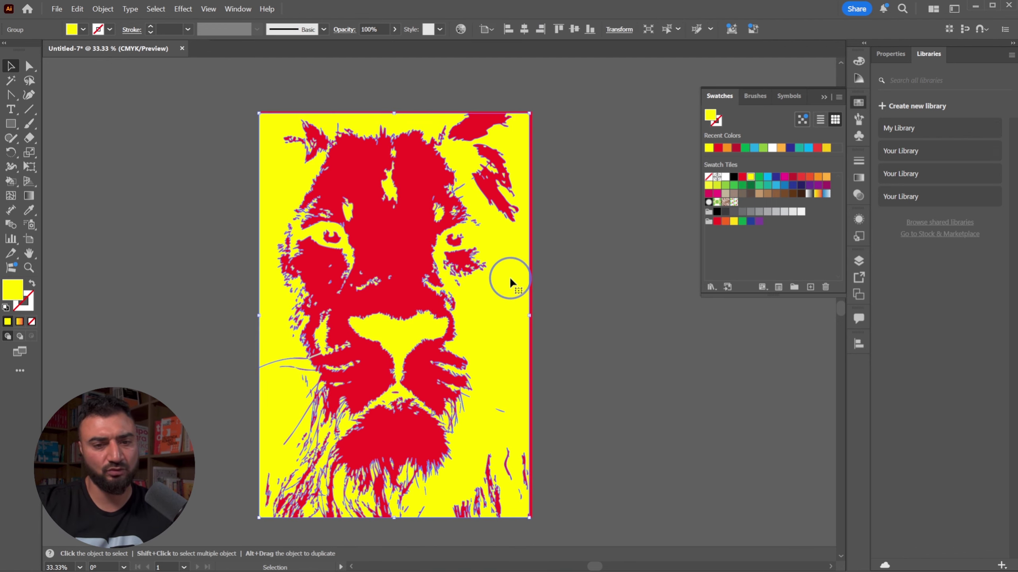
left_click(776, 187)
left_click(568, 209)
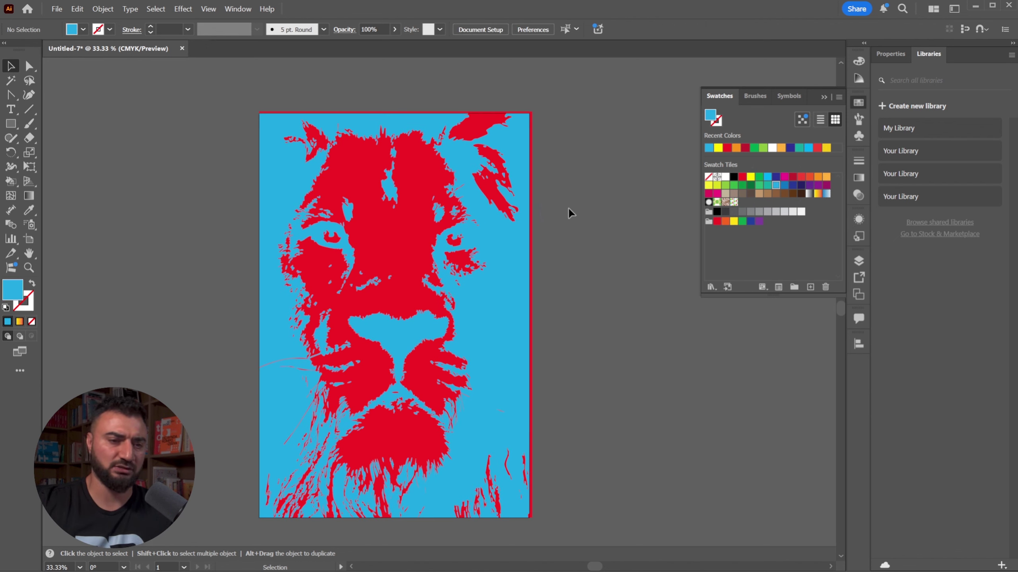
Try yellow again on the lion group and set its fill back to black
left_click(511, 273)
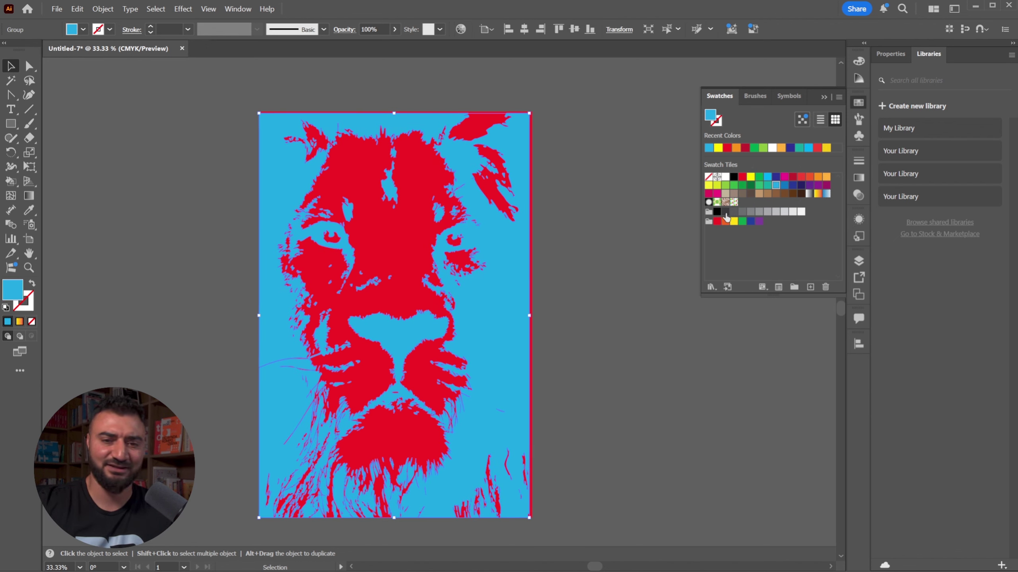
left_click(751, 176)
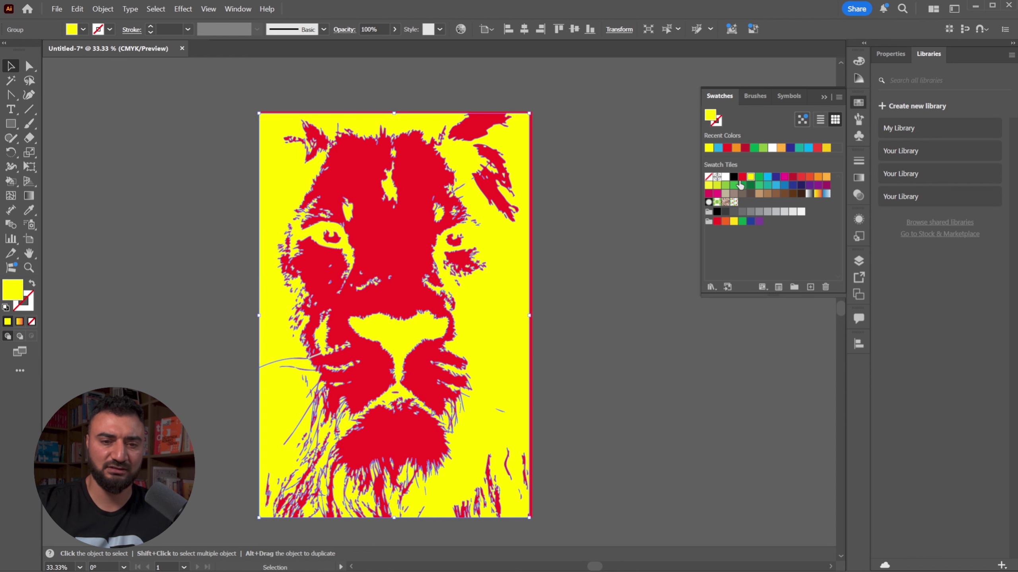
left_click(733, 176)
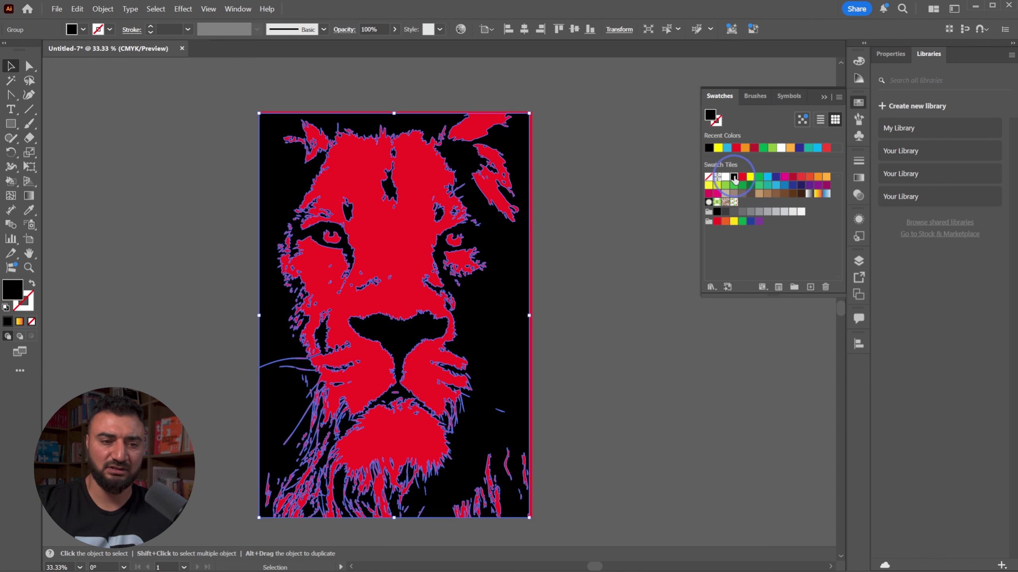
left_click(611, 212)
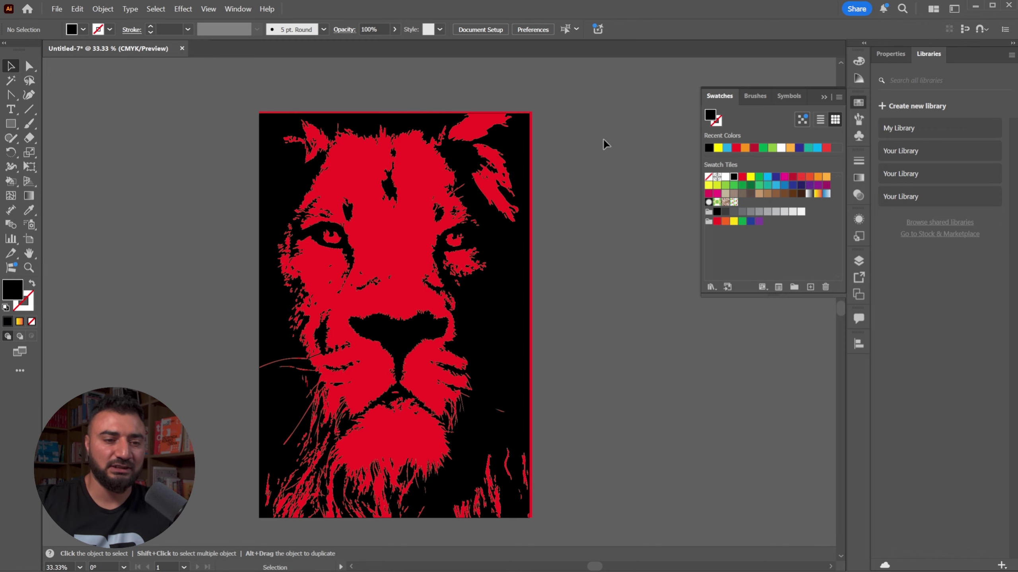
left_click(518, 137)
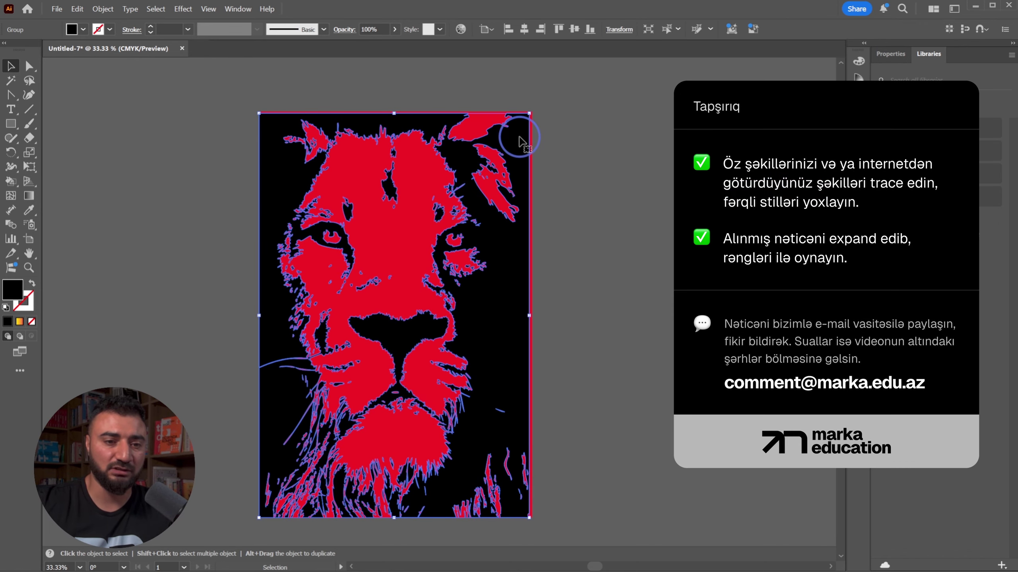
left_click(225, 111)
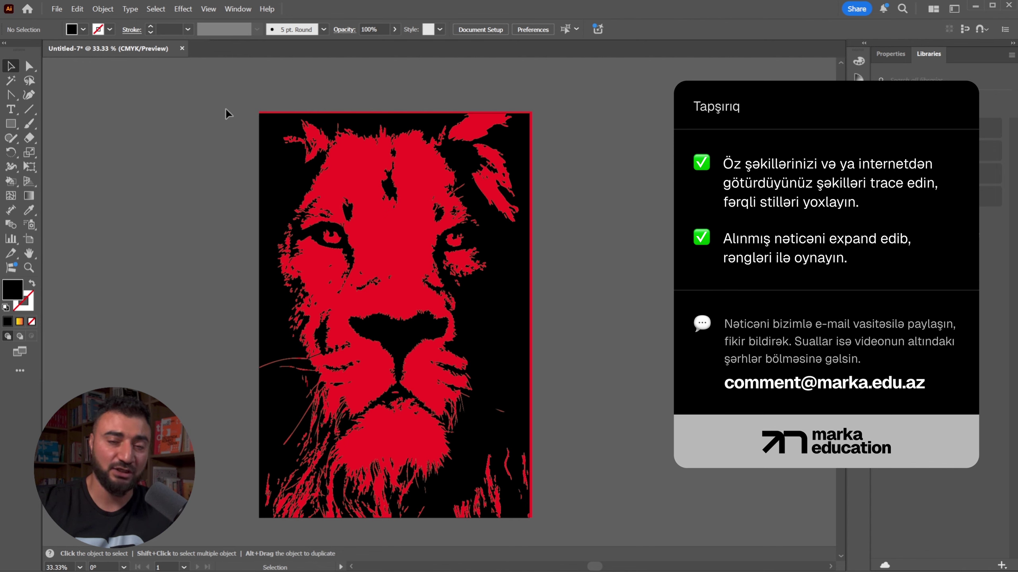